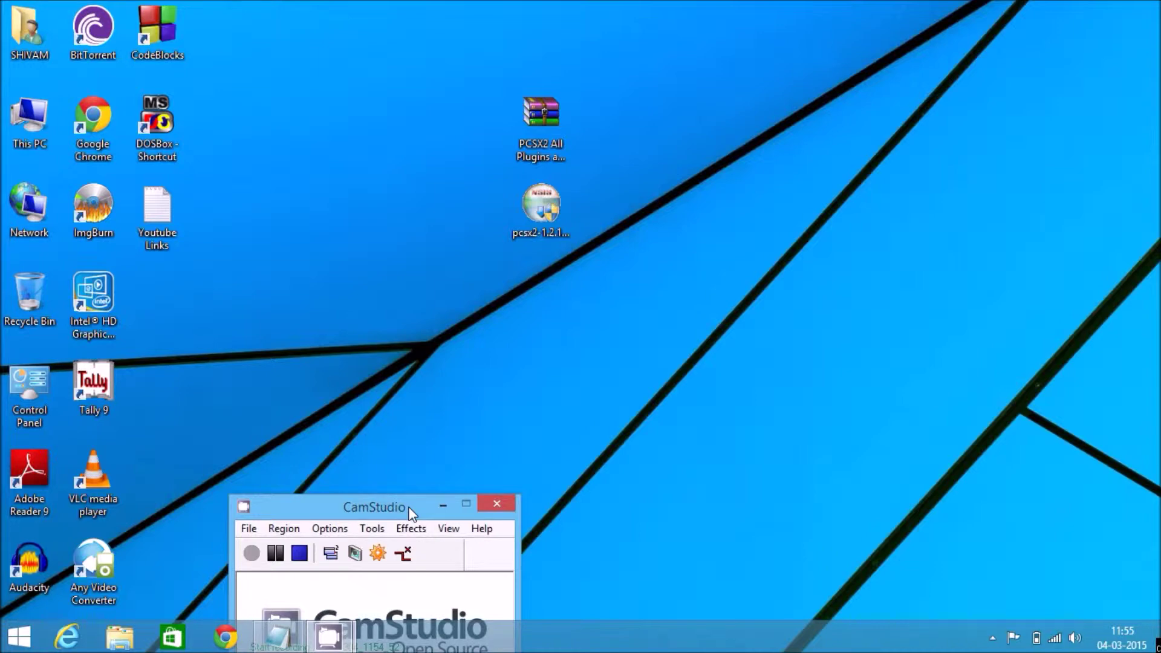
{"action": "right_click", "coordinate": [817, 304]}
{"action": "left_click", "coordinate": [848, 349]}
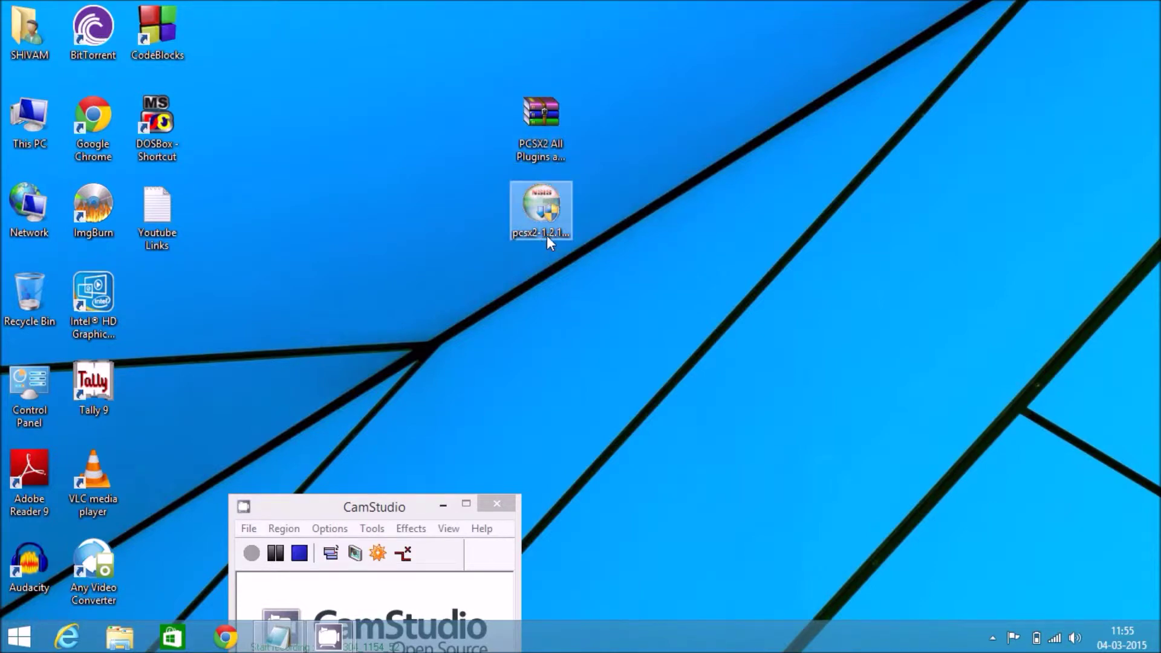
{"action": "right_click", "coordinate": [684, 304]}
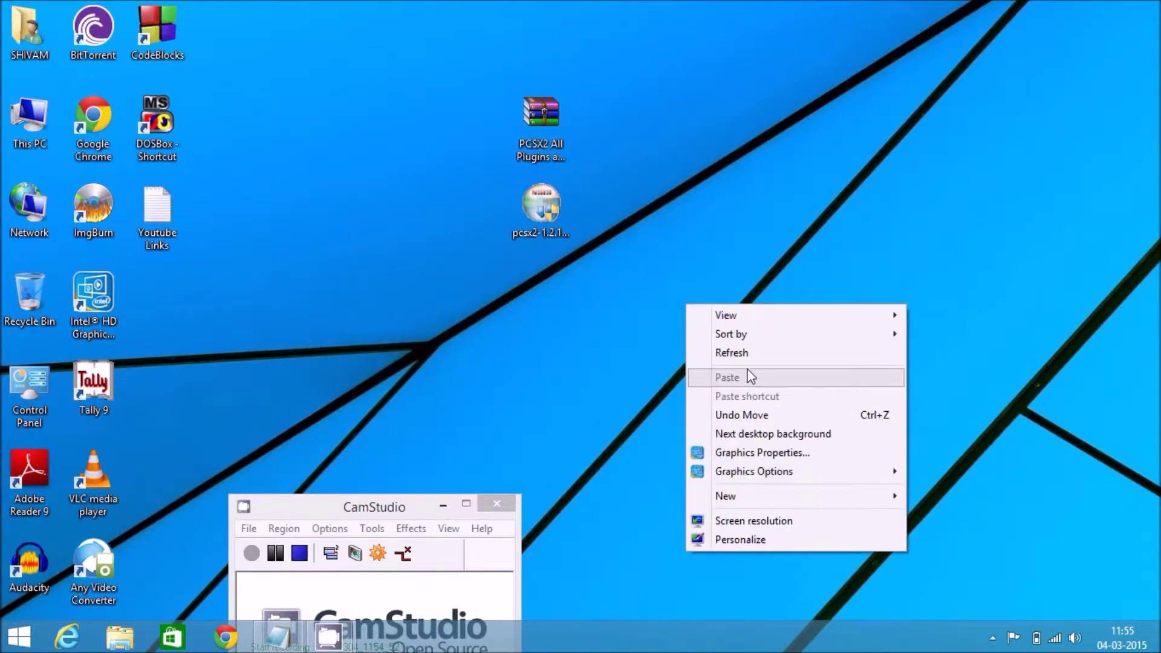
{"action": "left_click", "coordinate": [727, 352]}
Run the pcsx2-1.2.1 installer from the desktop and install all components into C:\Program Files (x86)\PCSX2 1.2.1.
{"action": "double_click", "coordinate": [533, 232]}
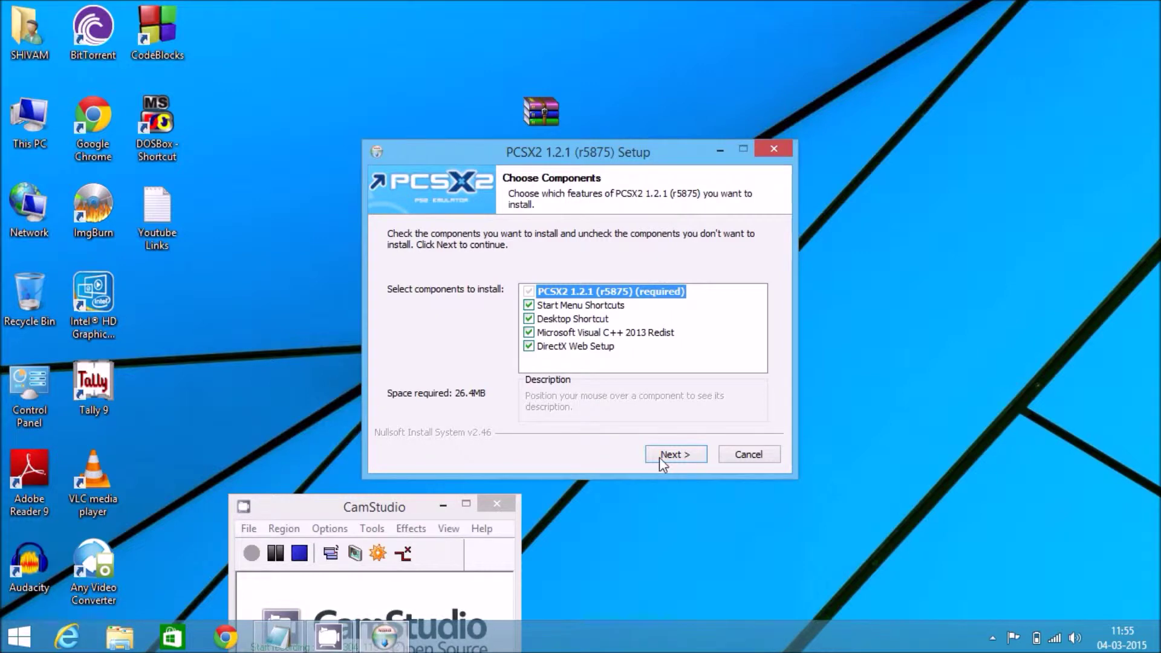
{"action": "mouse_move", "coordinate": [561, 350]}
{"action": "left_click", "coordinate": [674, 454]}
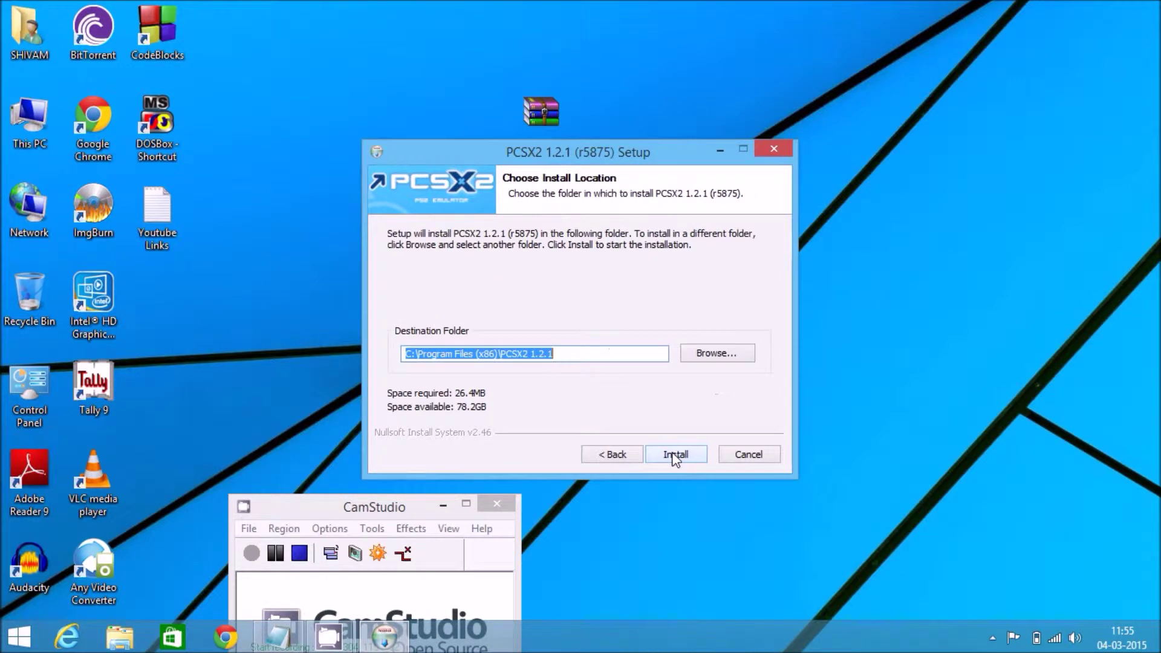
{"action": "left_click", "coordinate": [675, 454]}
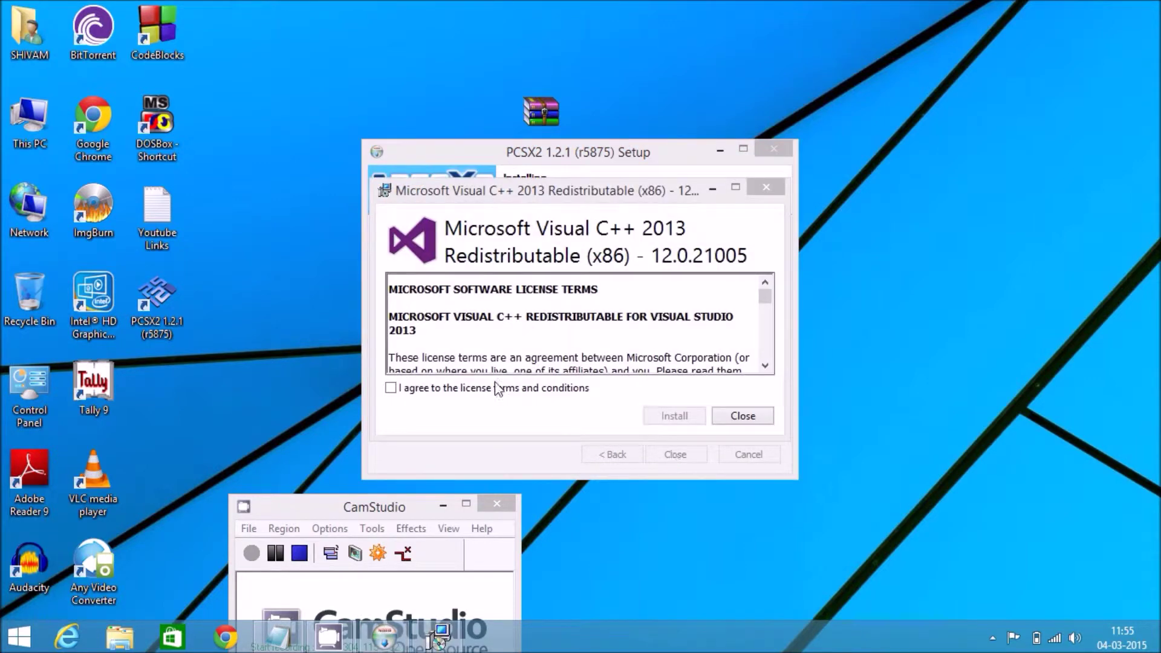
Accept the license terms, install the Microsoft Visual C++ 2013 Redistributable (x86), and close its setup.
{"action": "left_click", "coordinate": [391, 387]}
{"action": "left_click", "coordinate": [684, 417]}
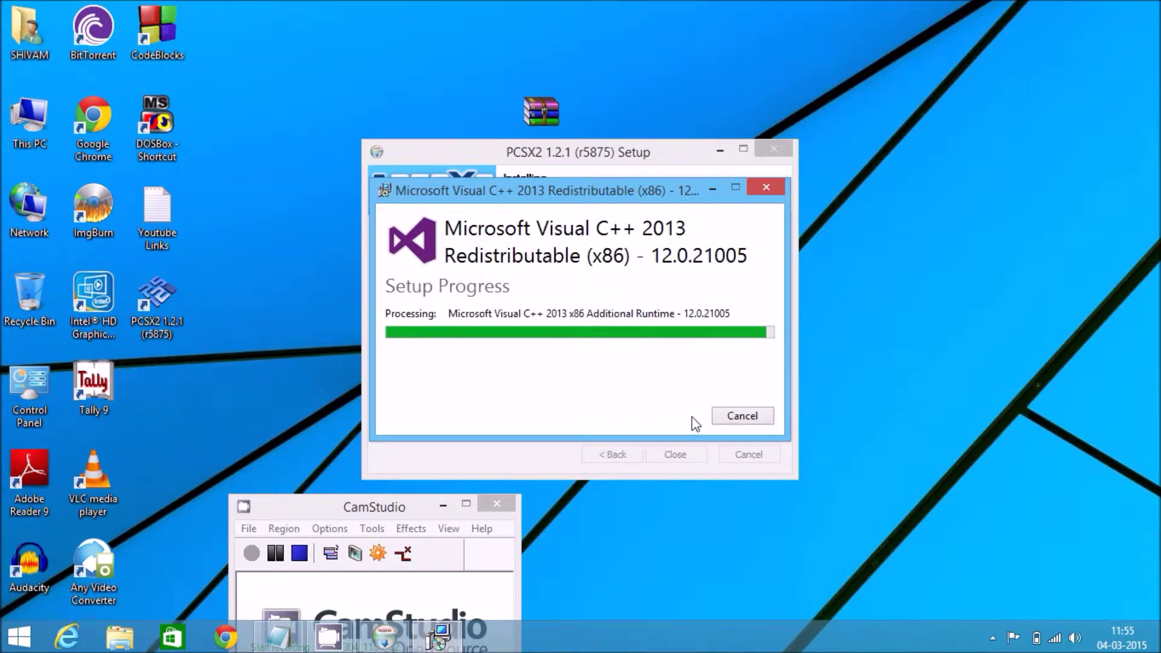
{"action": "right_click", "coordinate": [906, 311]}
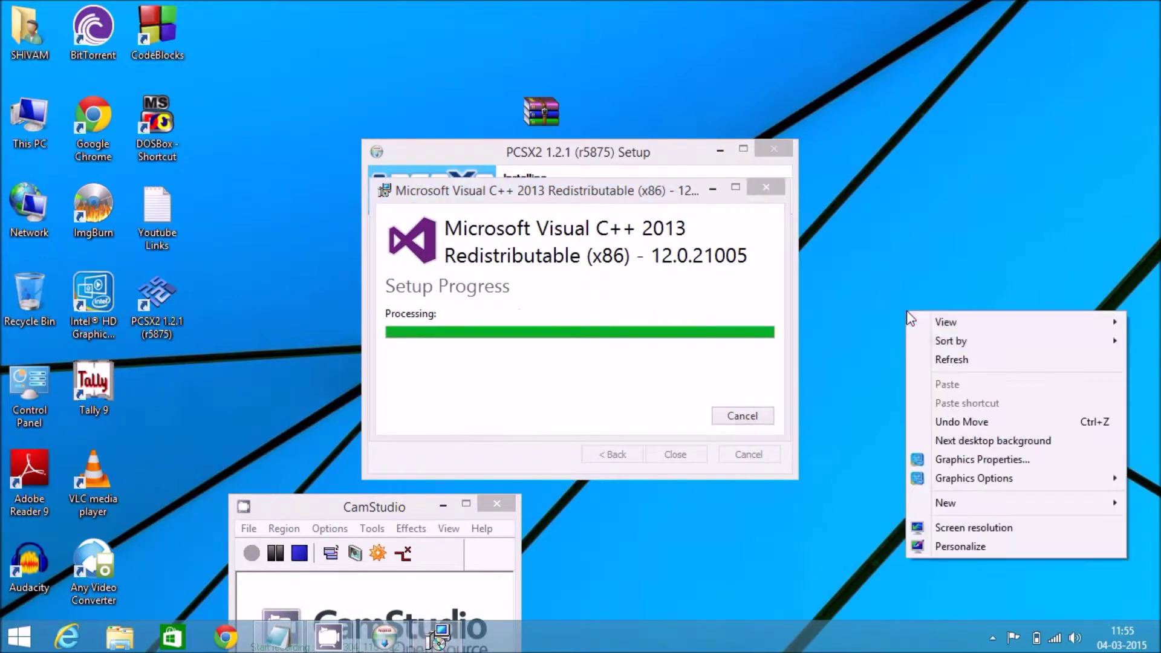
{"action": "left_click", "coordinate": [952, 362]}
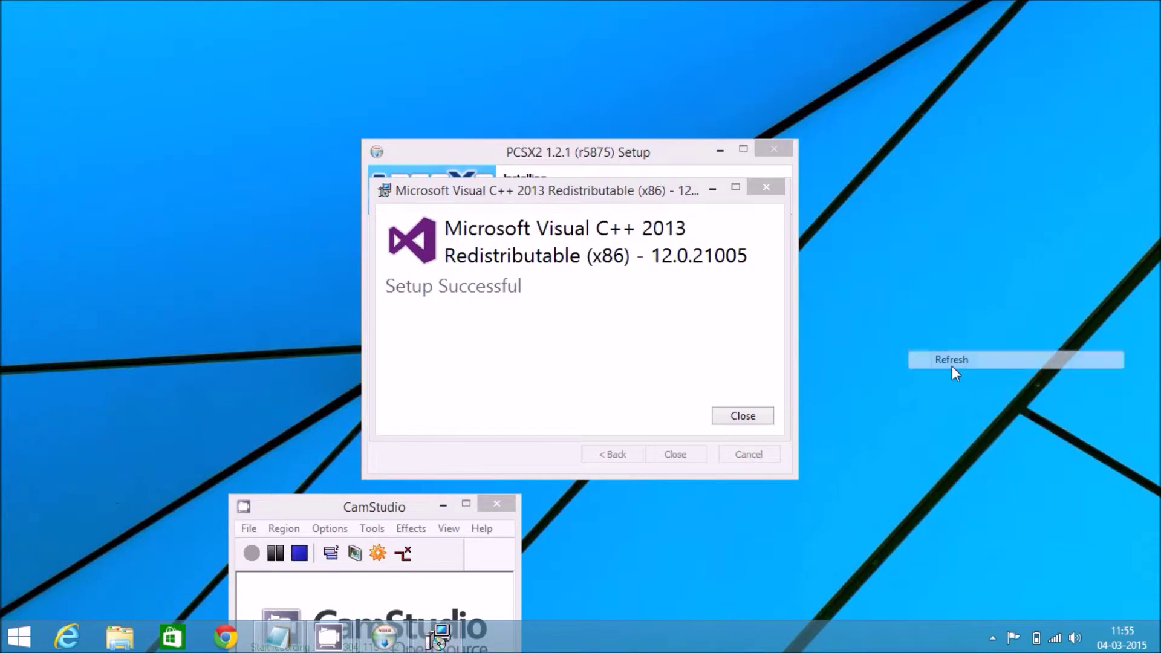
{"action": "left_click", "coordinate": [758, 422]}
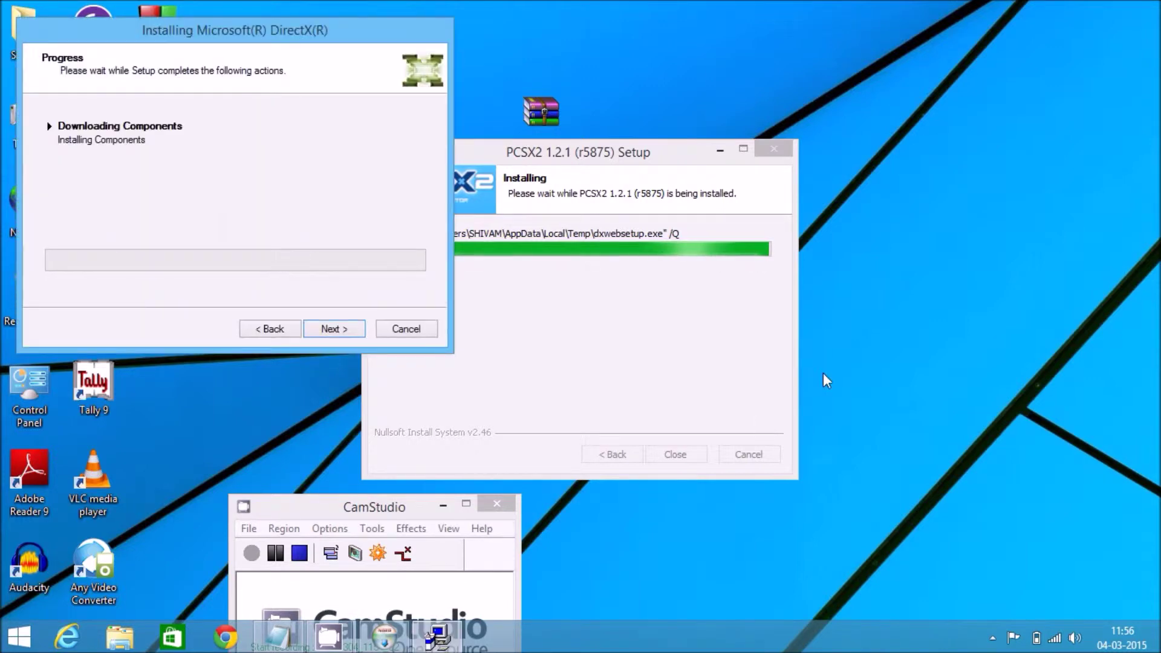
Let the DirectX components install and close the completed PCSX2 setup.
{"action": "right_click", "coordinate": [847, 360]}
{"action": "left_click", "coordinate": [882, 408]}
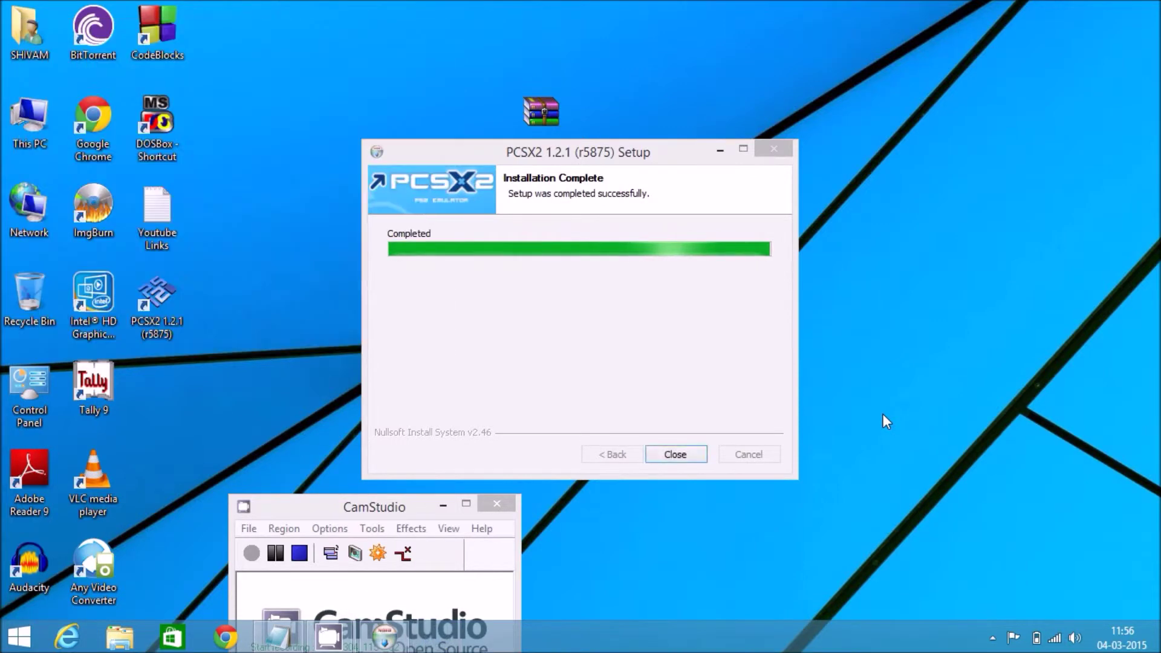
{"action": "left_click", "coordinate": [676, 454]}
Extract the PCSX2 All Plugins and Bios archive directly onto the desktop and refresh the desktop.
{"action": "right_click", "coordinate": [672, 340]}
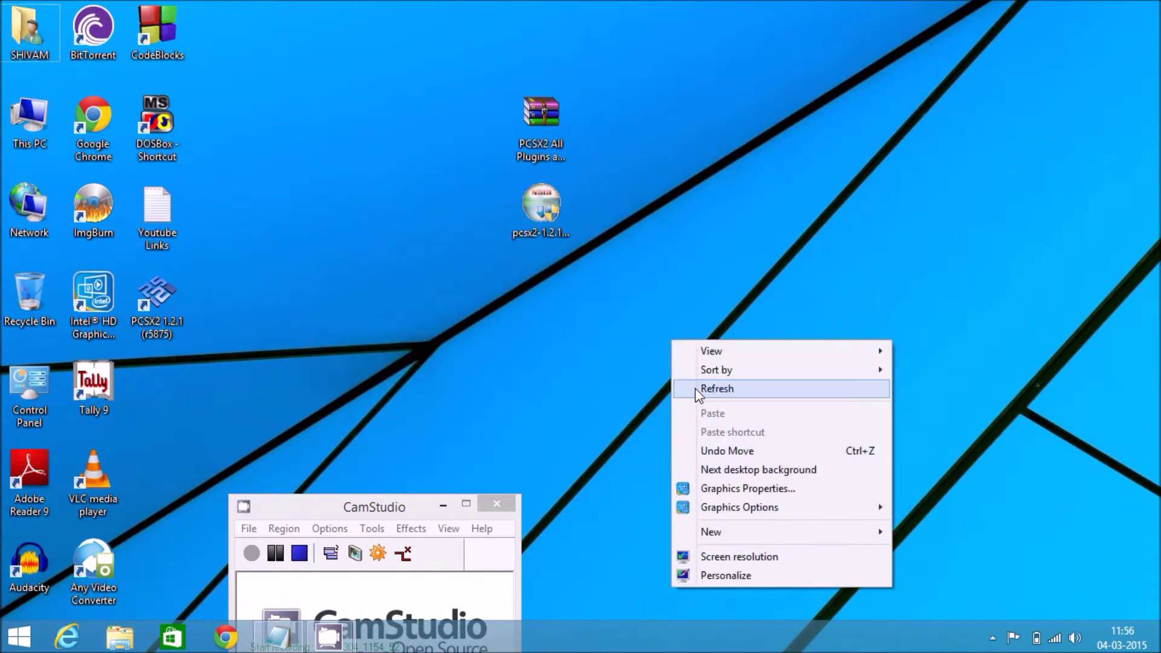
{"action": "left_click", "coordinate": [556, 140]}
{"action": "right_click", "coordinate": [556, 140]}
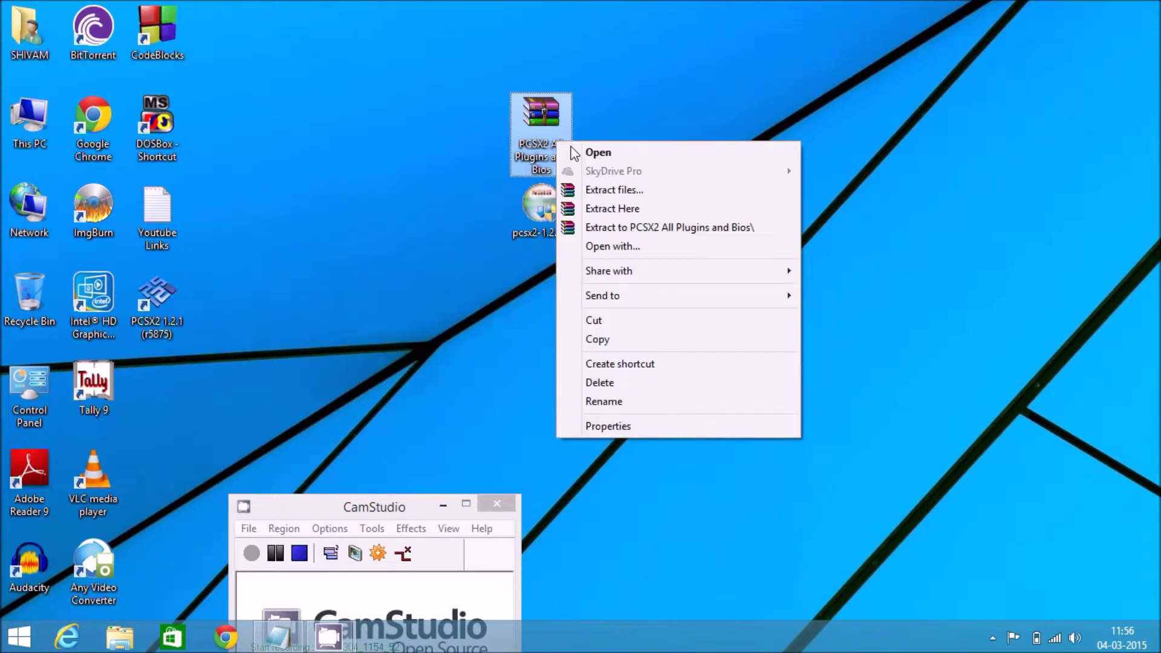
{"action": "left_click", "coordinate": [601, 209]}
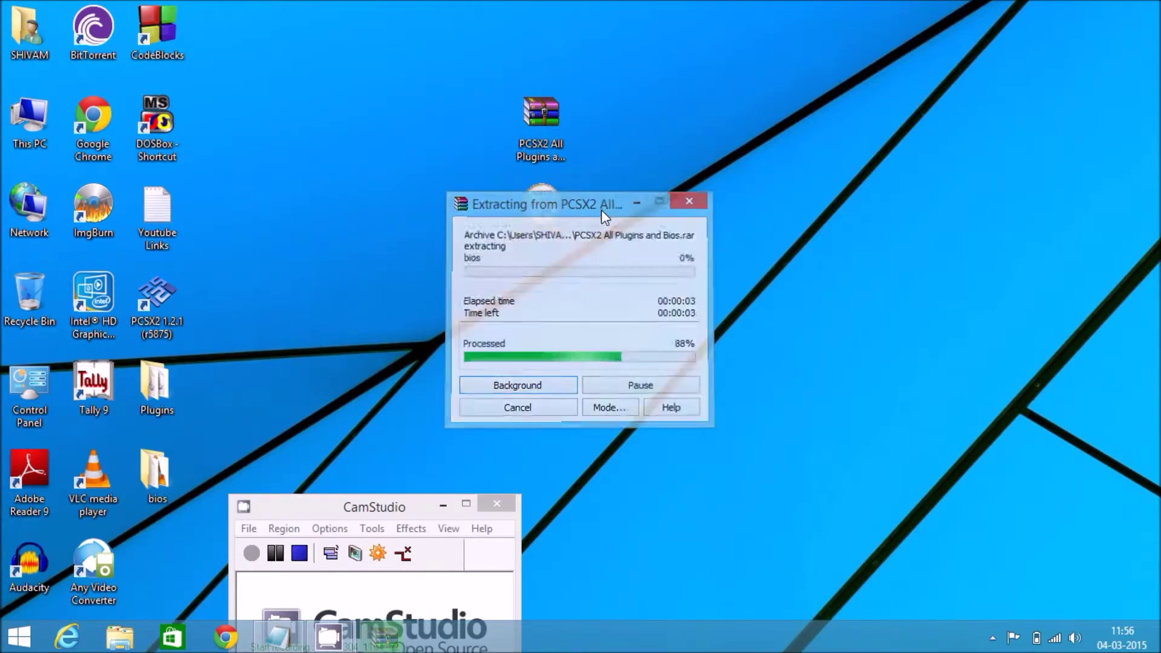
{"action": "right_click", "coordinate": [666, 322]}
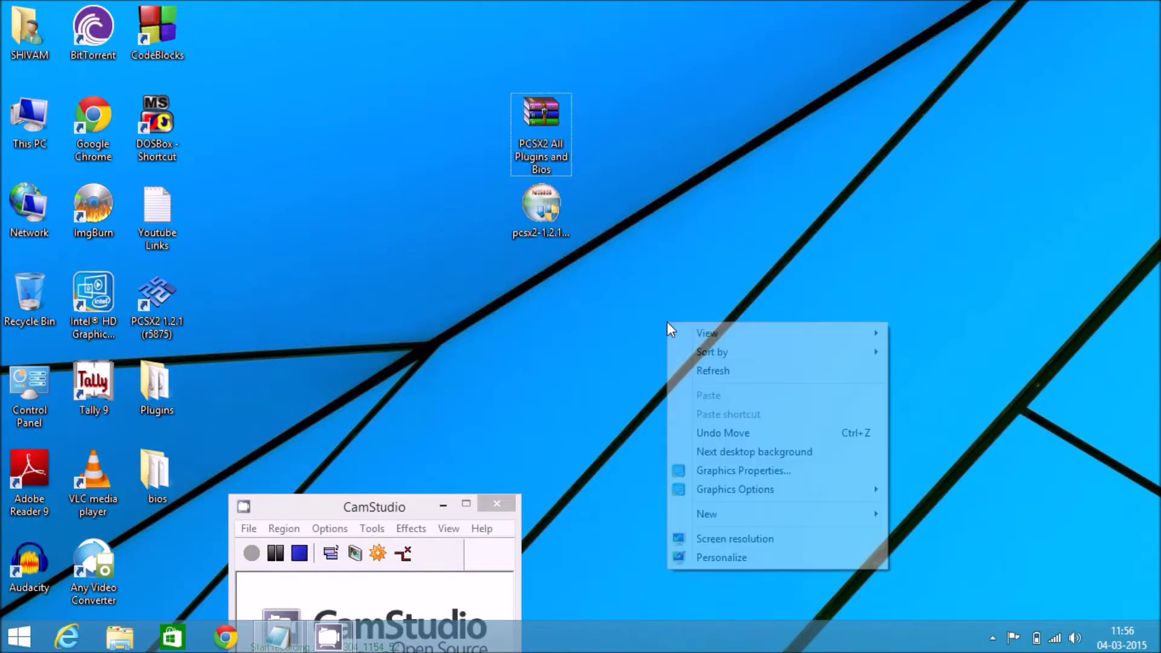
{"action": "left_click", "coordinate": [724, 374]}
Launch PCSX2 1.2.1 and set the GS plugin to GSdx 0 (MSVC 18.00, SSE41) 0.1.16 in the first-time configuration, continuing to BIOS selection.
{"action": "left_click", "coordinate": [184, 327]}
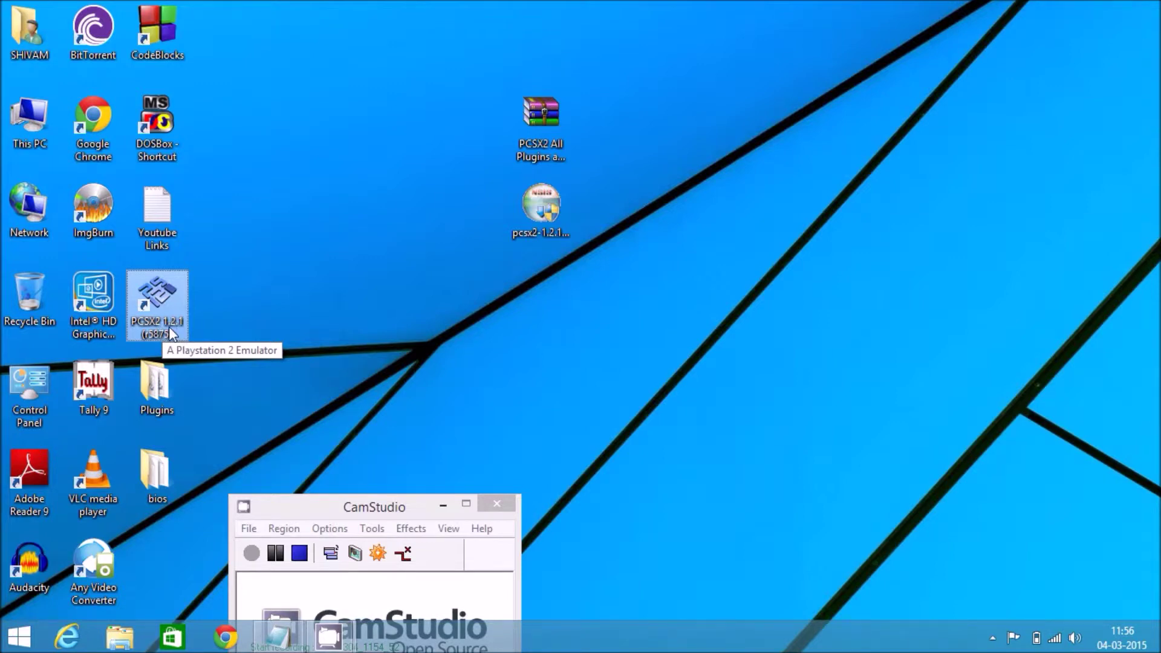
{"action": "double_click", "coordinate": [169, 330]}
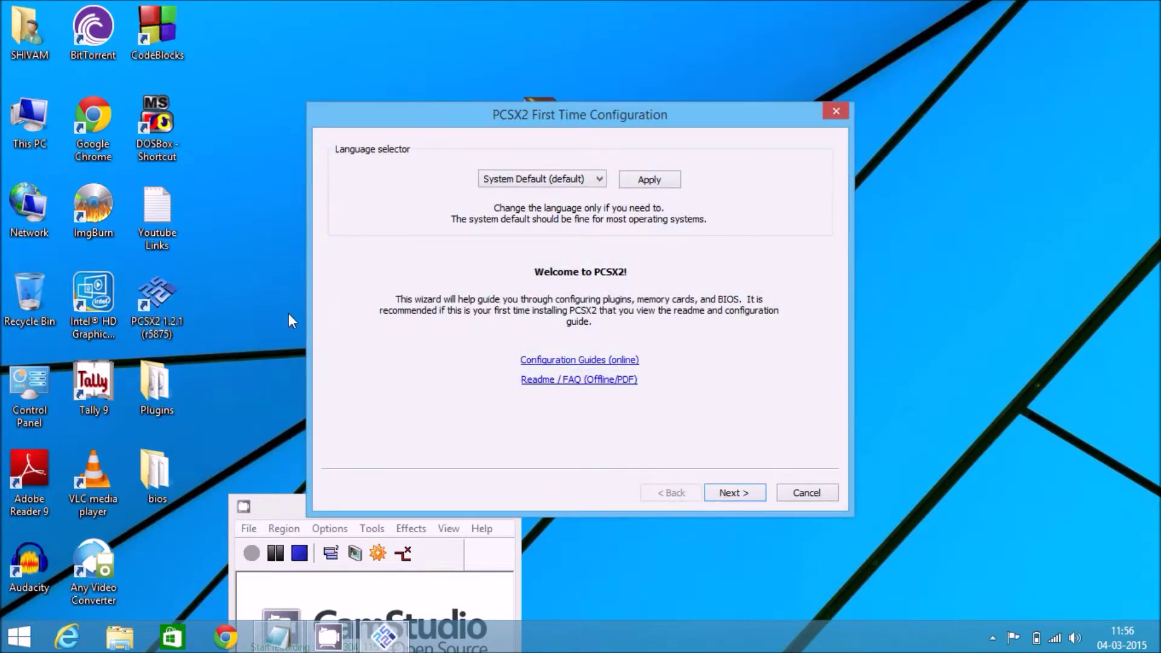
{"action": "left_click", "coordinate": [732, 491]}
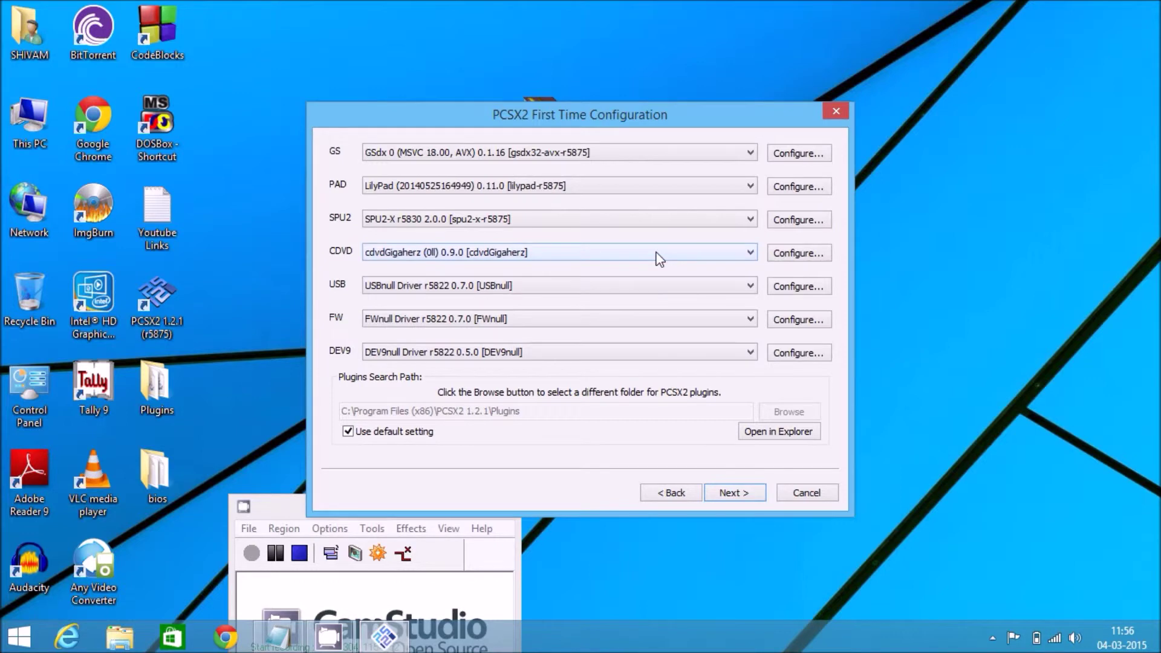
{"action": "left_click", "coordinate": [734, 150]}
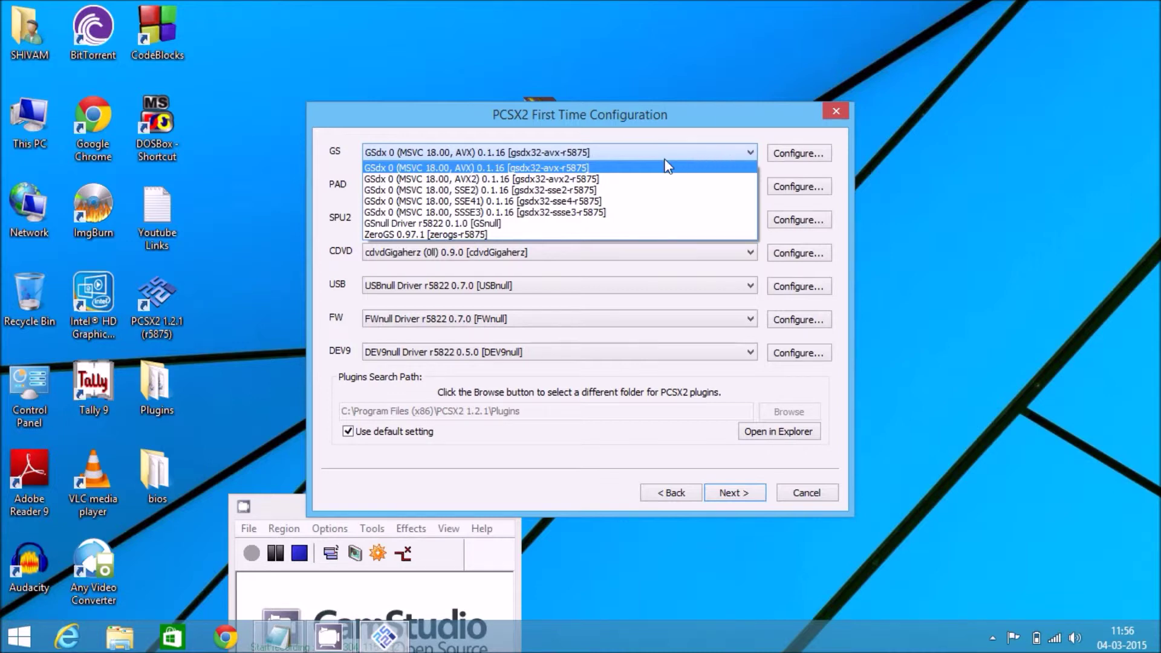
{"action": "left_click", "coordinate": [586, 200]}
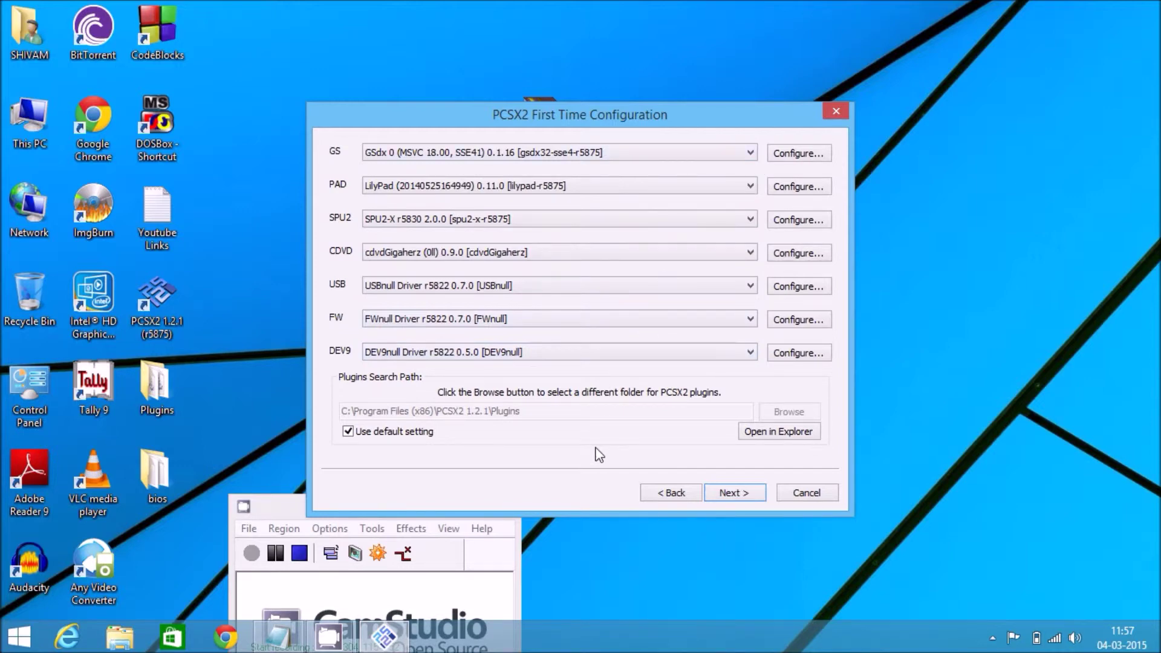
{"action": "left_click", "coordinate": [735, 492]}
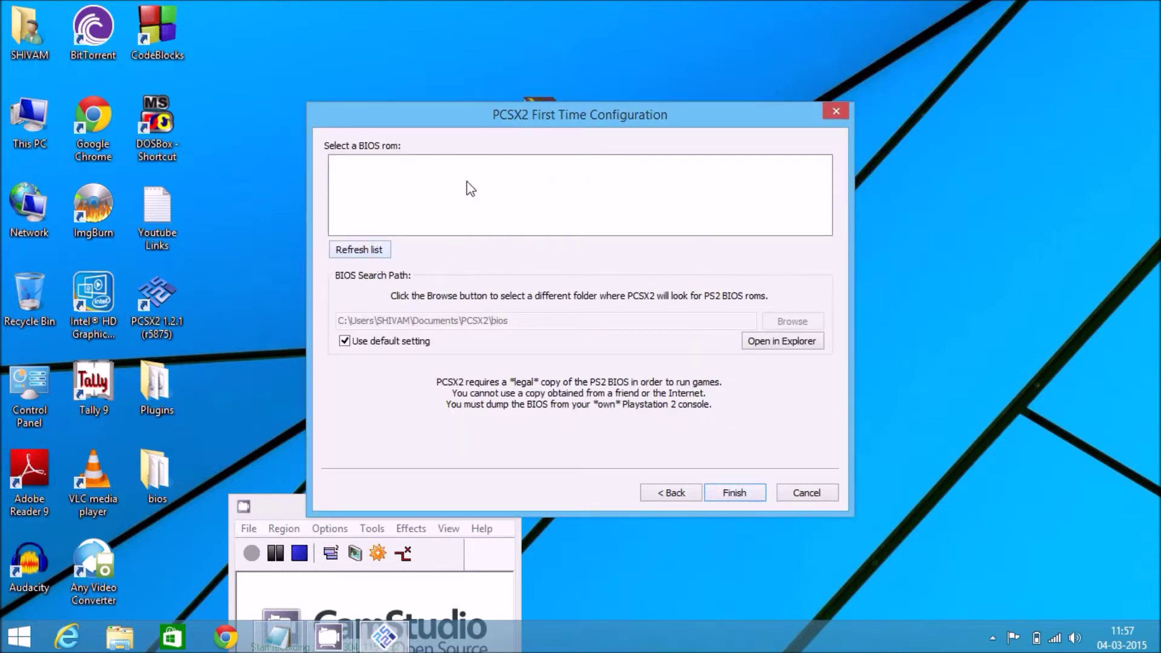
Copy all files in the desktop's bios folder and minimize its window.
{"action": "double_click", "coordinate": [173, 475]}
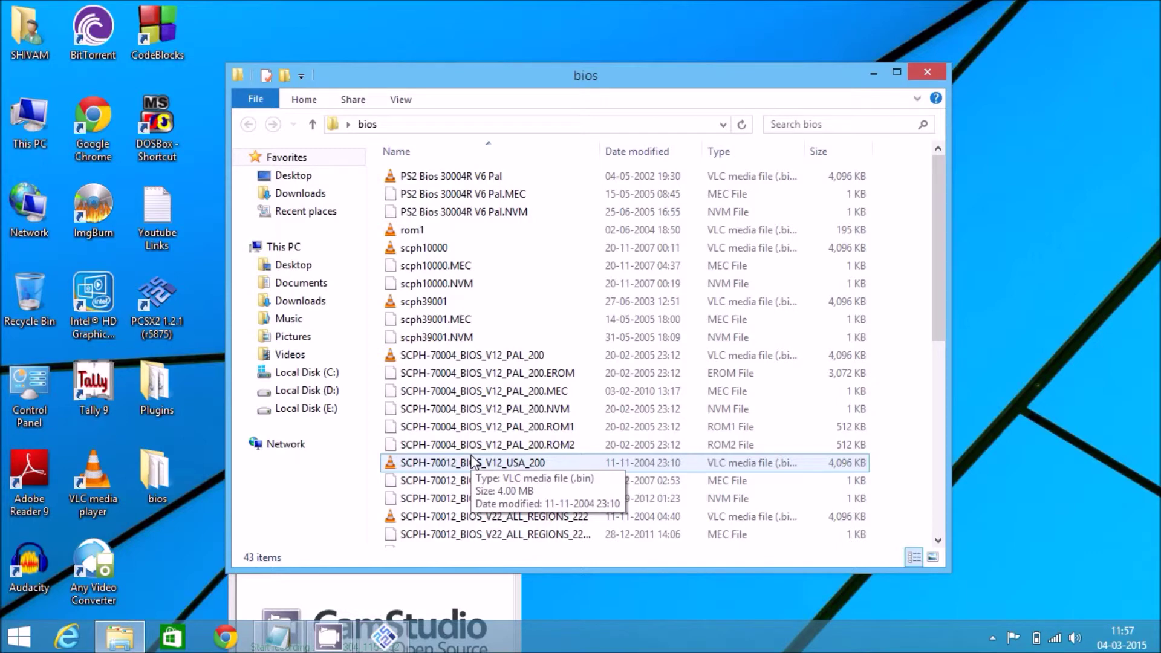
{"action": "key", "text": "ctrl+a"}
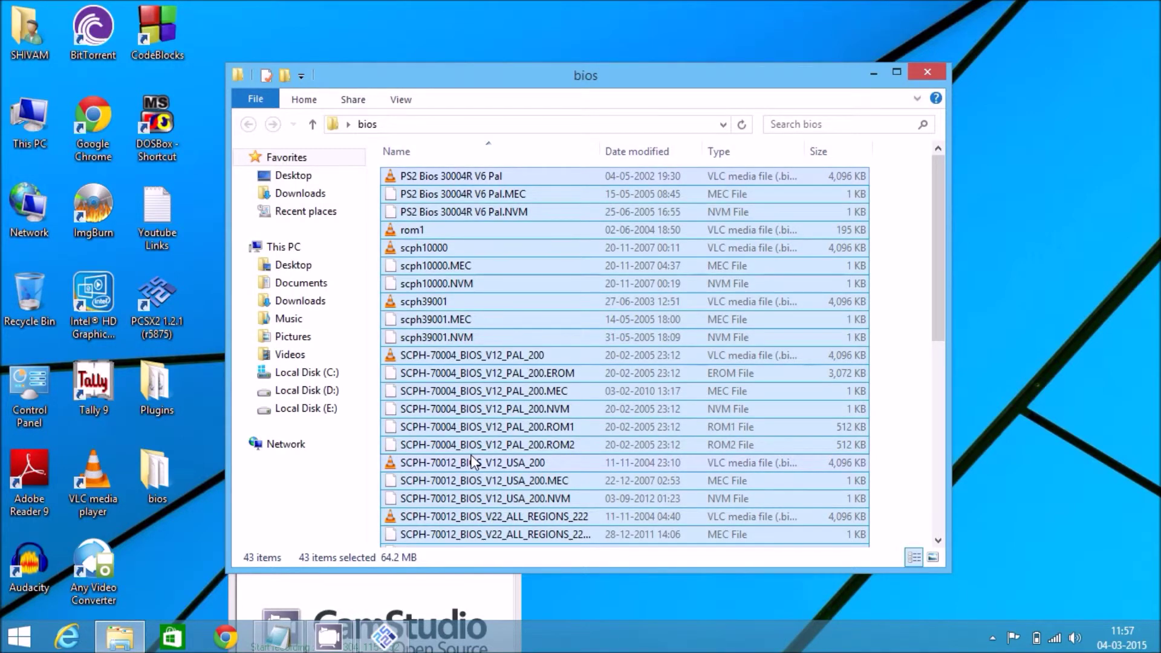
{"action": "left_click", "coordinate": [877, 70]}
Paste the copied BIOS files into the Documents\PCSX2\bios folder and close the folder window.
{"action": "double_click", "coordinate": [31, 54]}
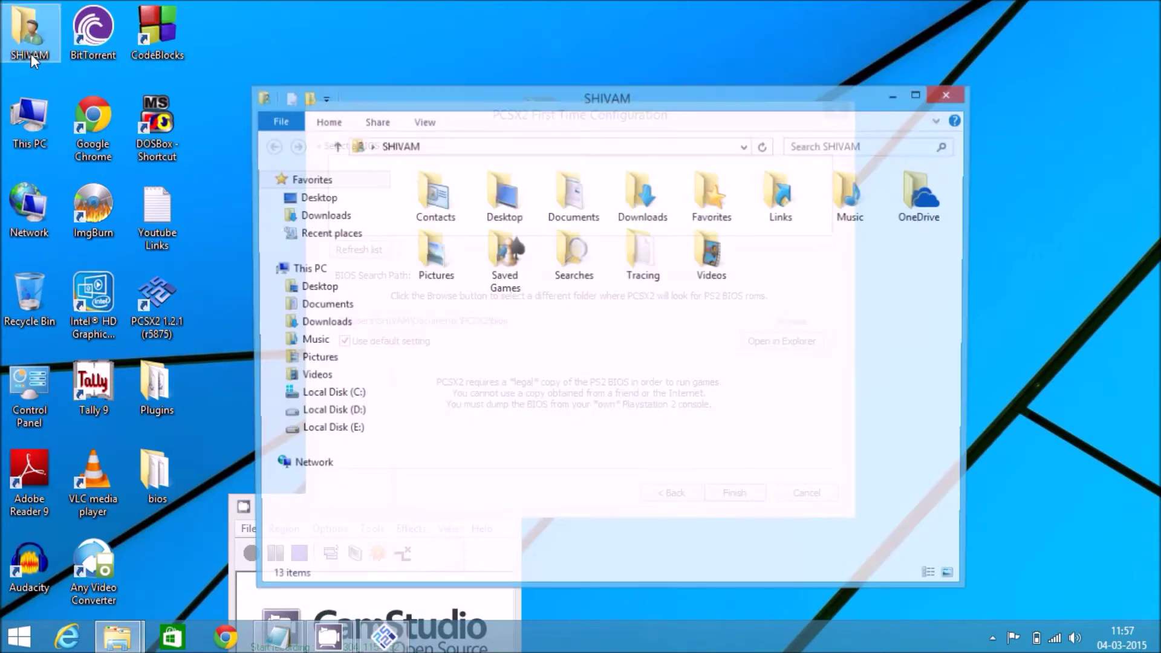
{"action": "double_click", "coordinate": [575, 218]}
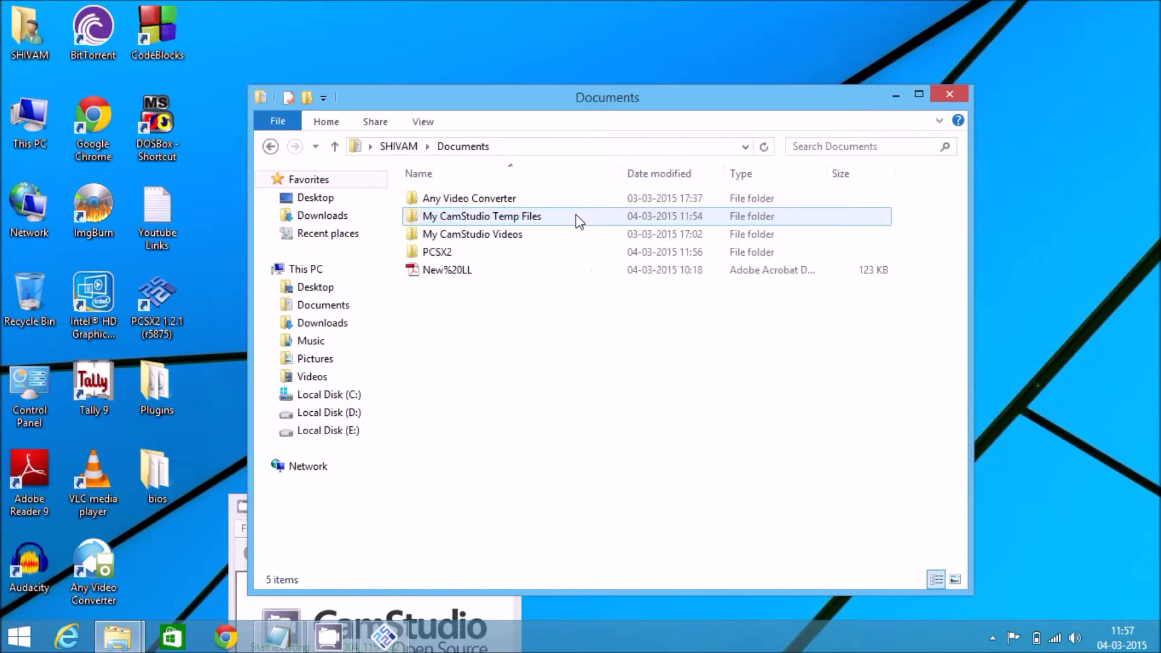
{"action": "double_click", "coordinate": [438, 256]}
{"action": "double_click", "coordinate": [450, 198]}
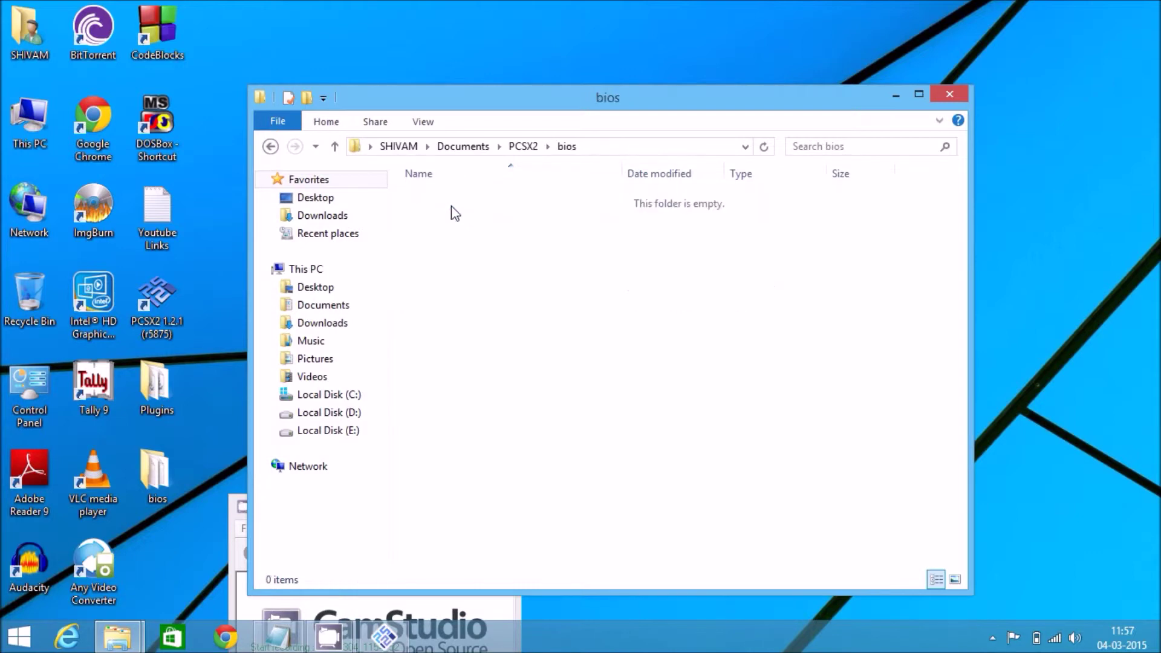
{"action": "right_click", "coordinate": [493, 257]}
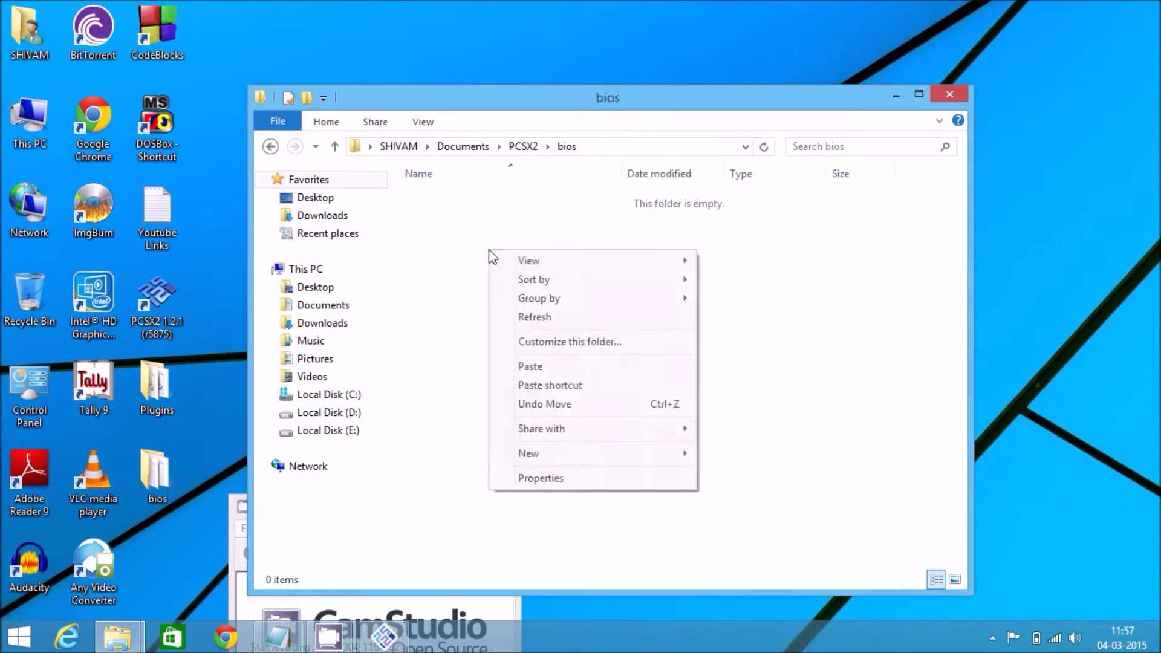
{"action": "left_click", "coordinate": [541, 367]}
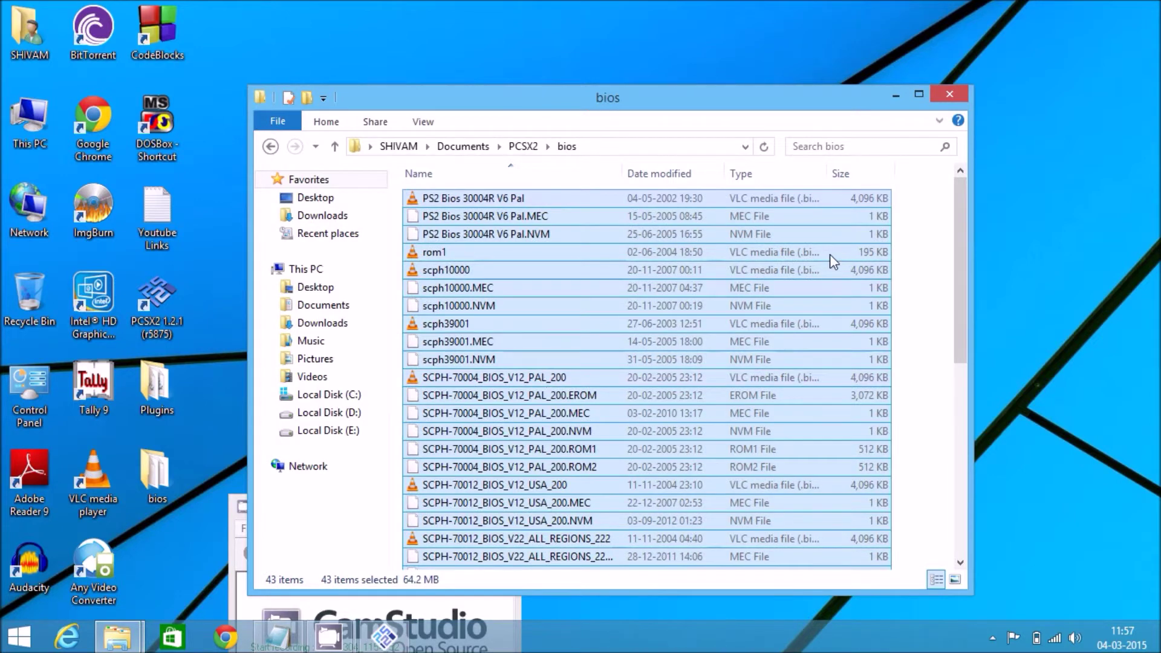
{"action": "left_click", "coordinate": [914, 233]}
{"action": "left_click", "coordinate": [953, 96]}
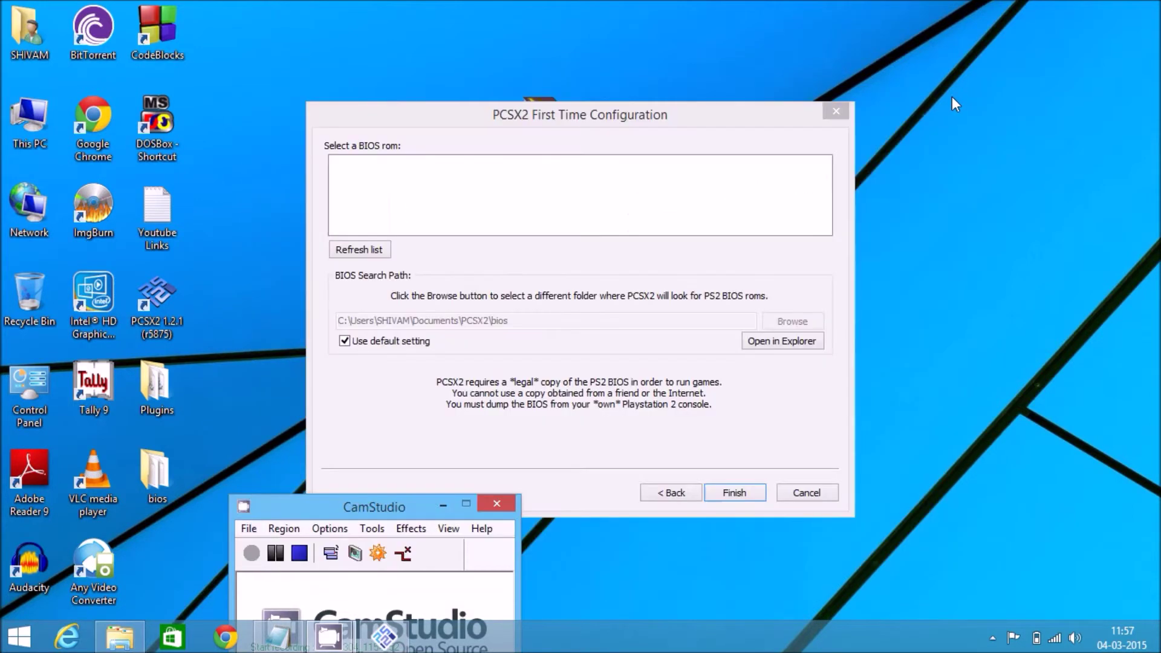
Refresh the BIOS list, select the last USA v02.00(14/06/2004) Console entry, and finish the first-time configuration.
{"action": "left_click", "coordinate": [382, 250]}
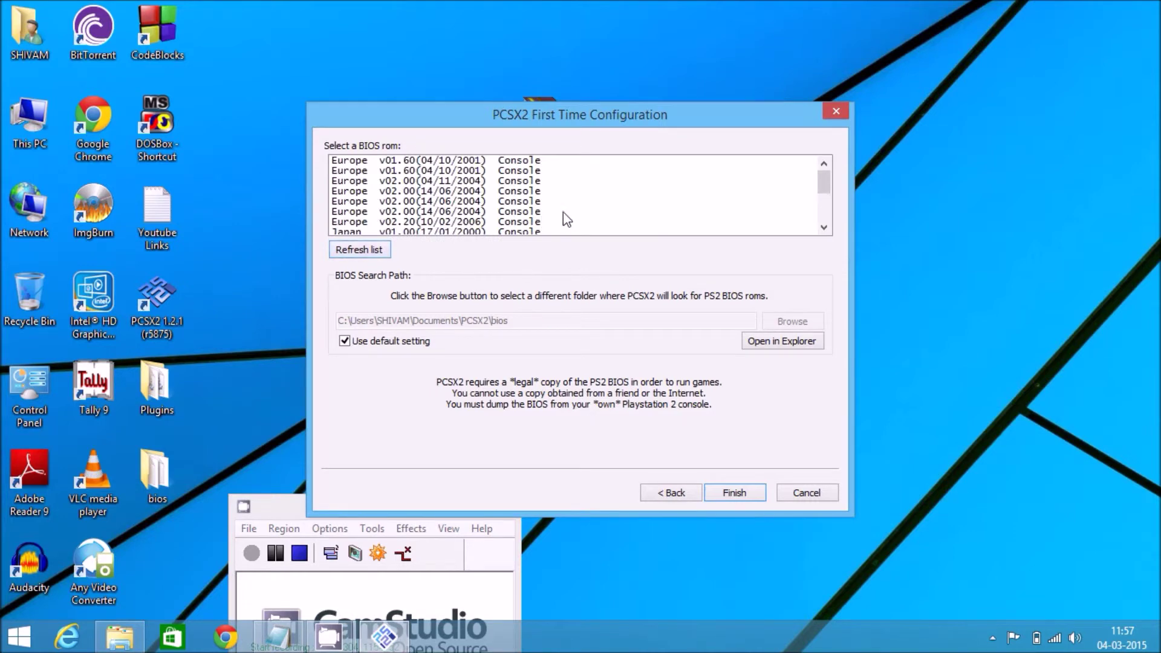
{"action": "left_click_drag", "start_coordinate": [819, 177], "coordinate": [816, 209]}
{"action": "left_click", "coordinate": [516, 223]}
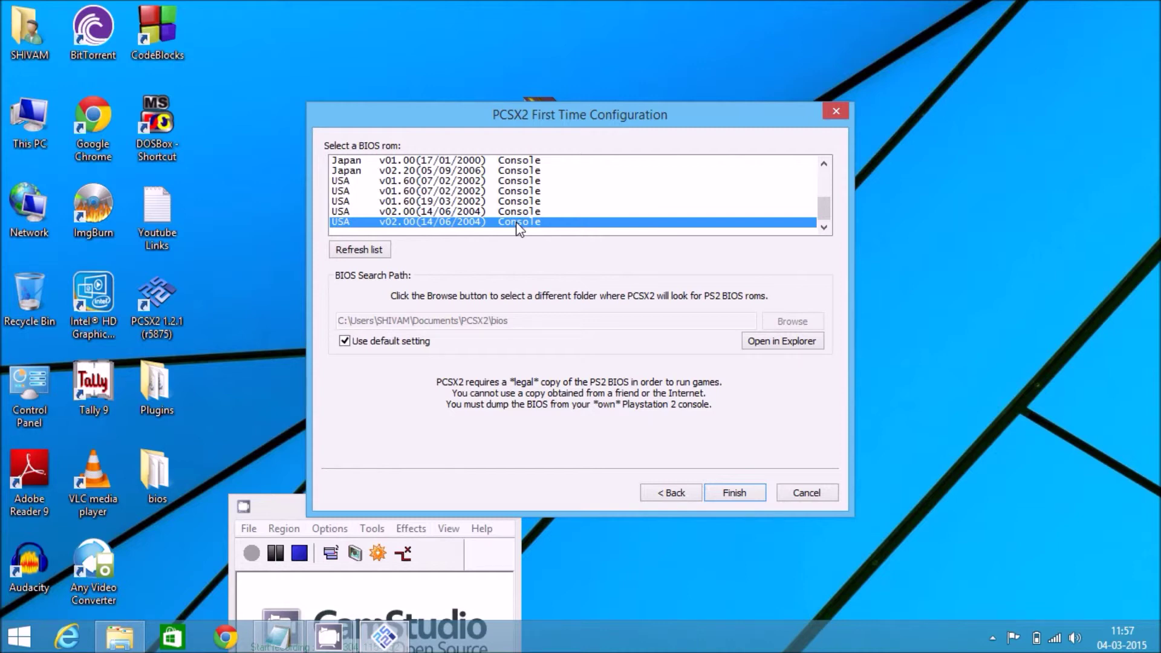
{"action": "left_click", "coordinate": [746, 495]}
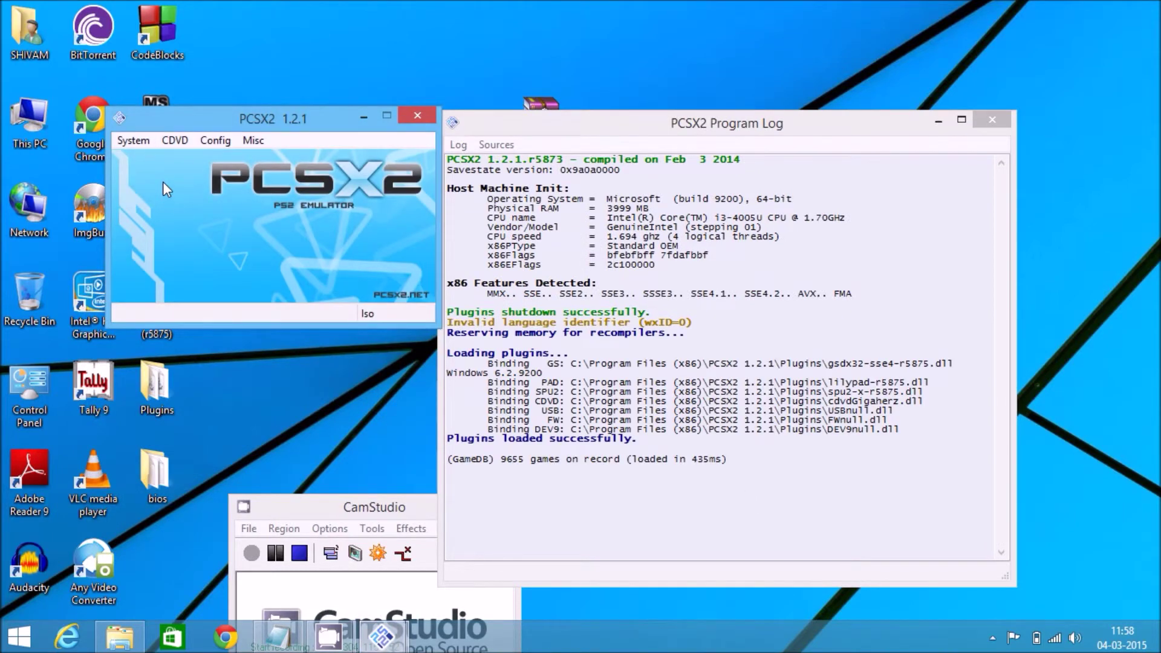
{"action": "left_click", "coordinate": [127, 143]}
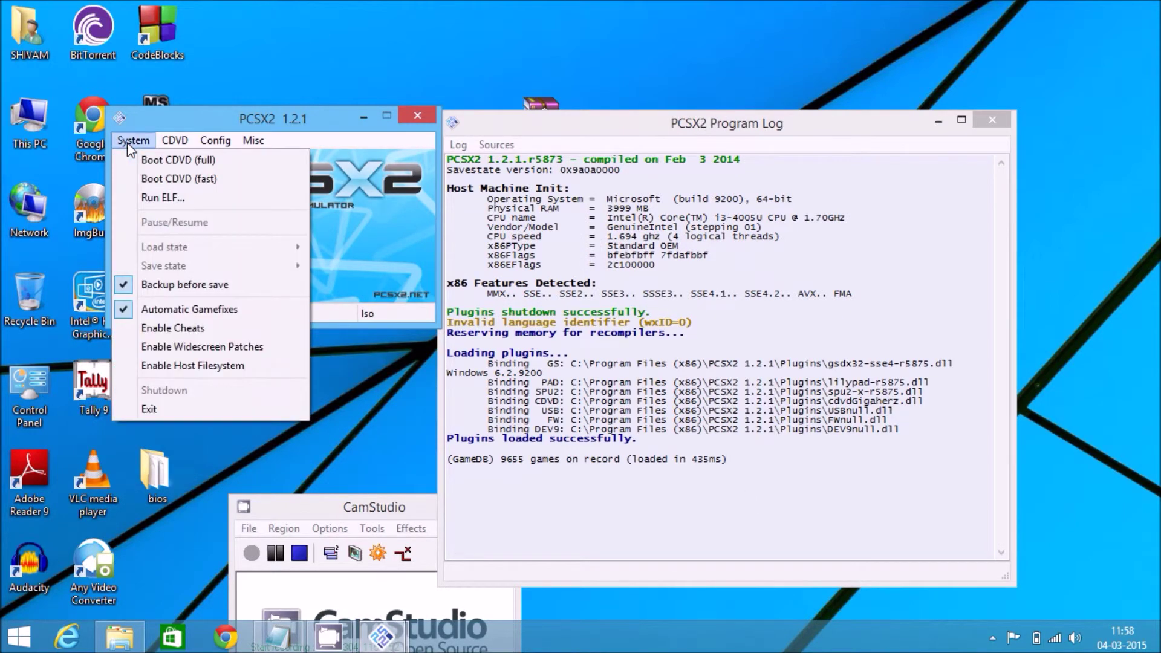
{"action": "left_click", "coordinate": [127, 142]}
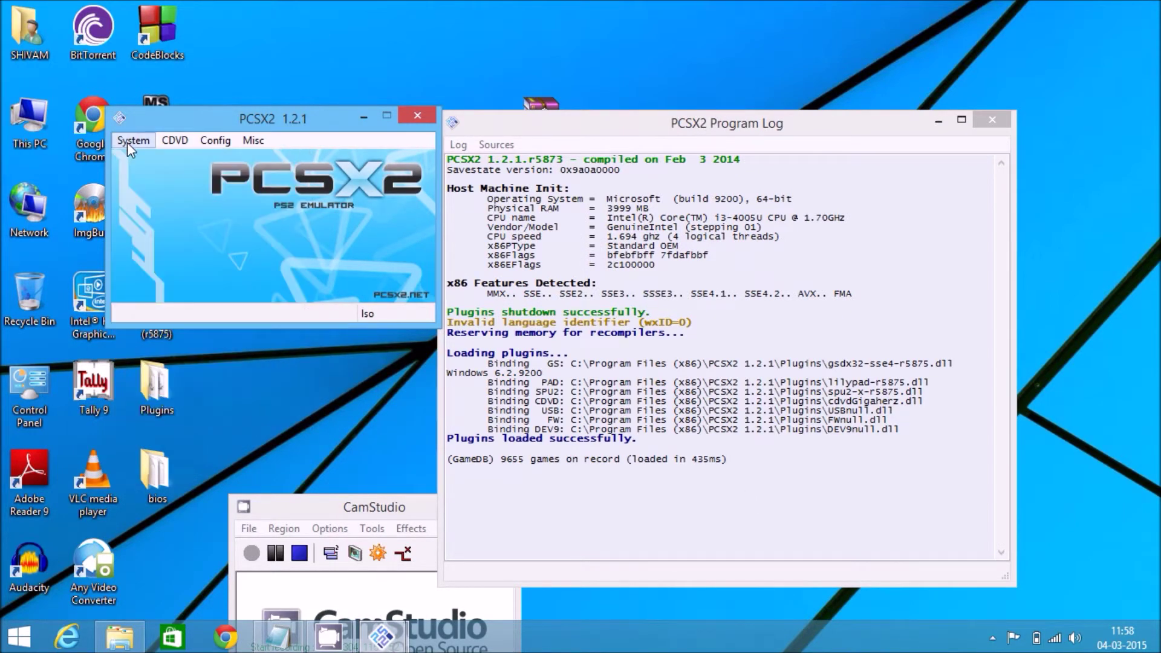
In the GSdx video plugin settings, set the renderer to Direct3D11 (Hardware), enable Allow 8-Bit Textures, and save the settings.
{"action": "left_click", "coordinate": [216, 142]}
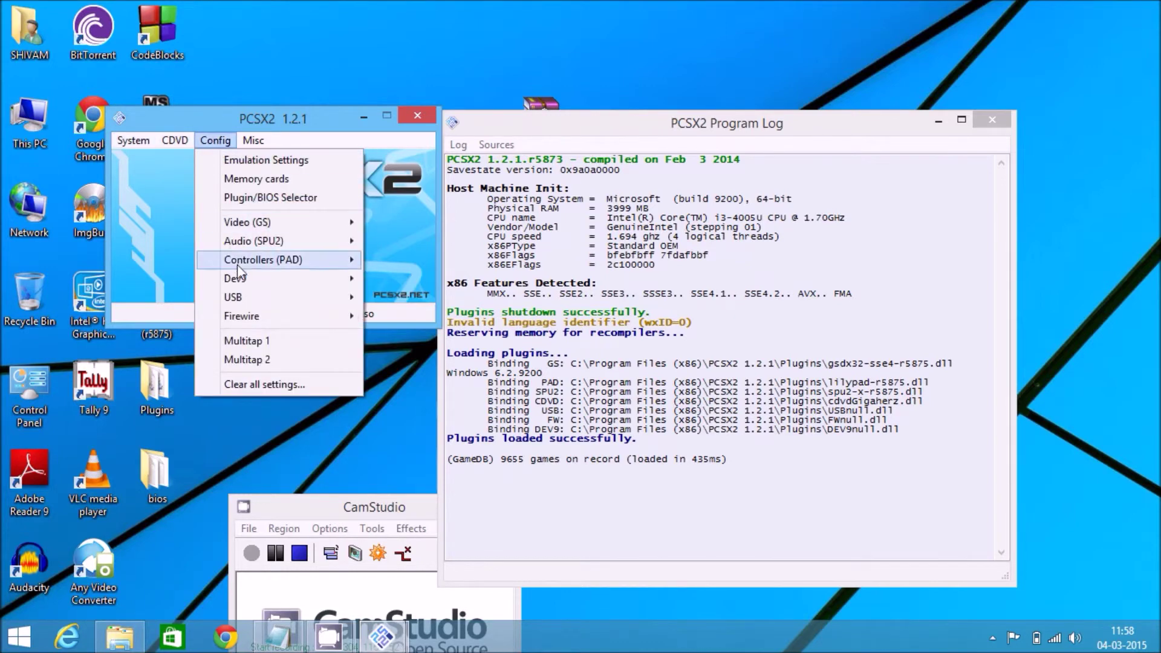
{"action": "mouse_move", "coordinate": [301, 227]}
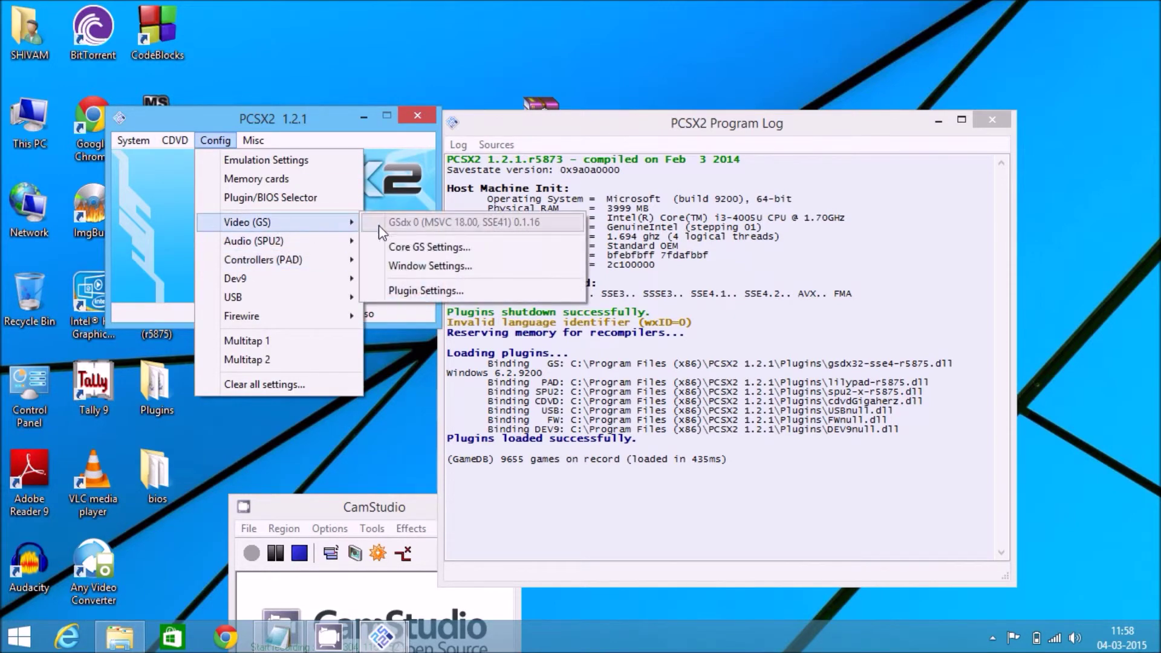
{"action": "left_click", "coordinate": [422, 292]}
{"action": "left_click", "coordinate": [670, 156]}
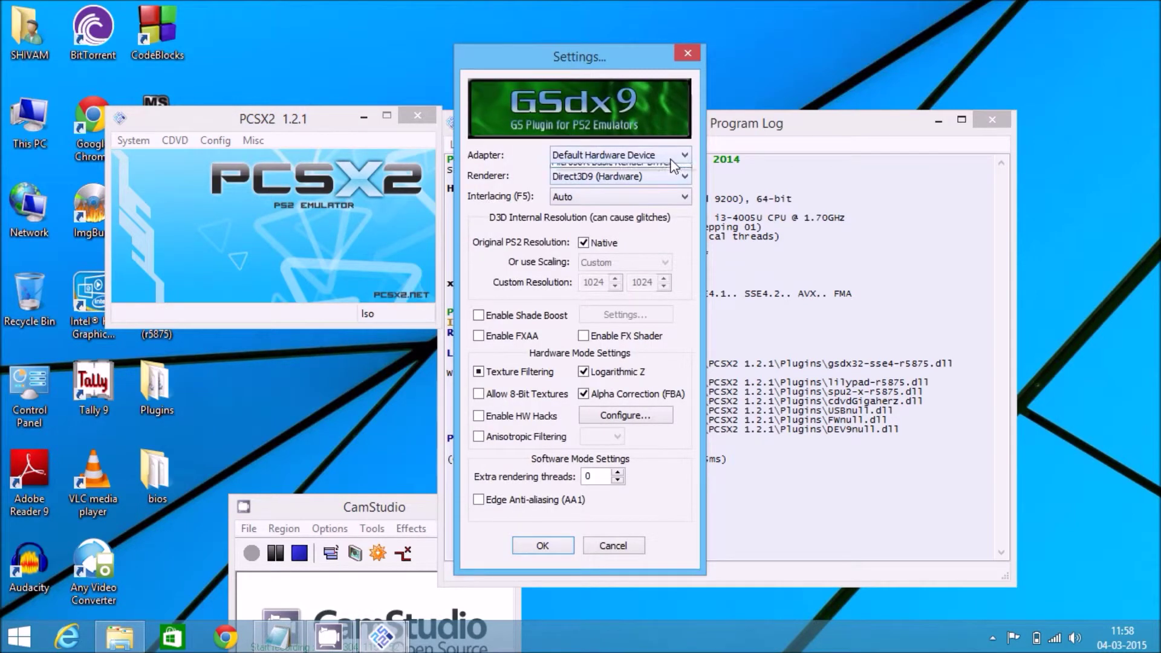
{"action": "left_click", "coordinate": [670, 154]}
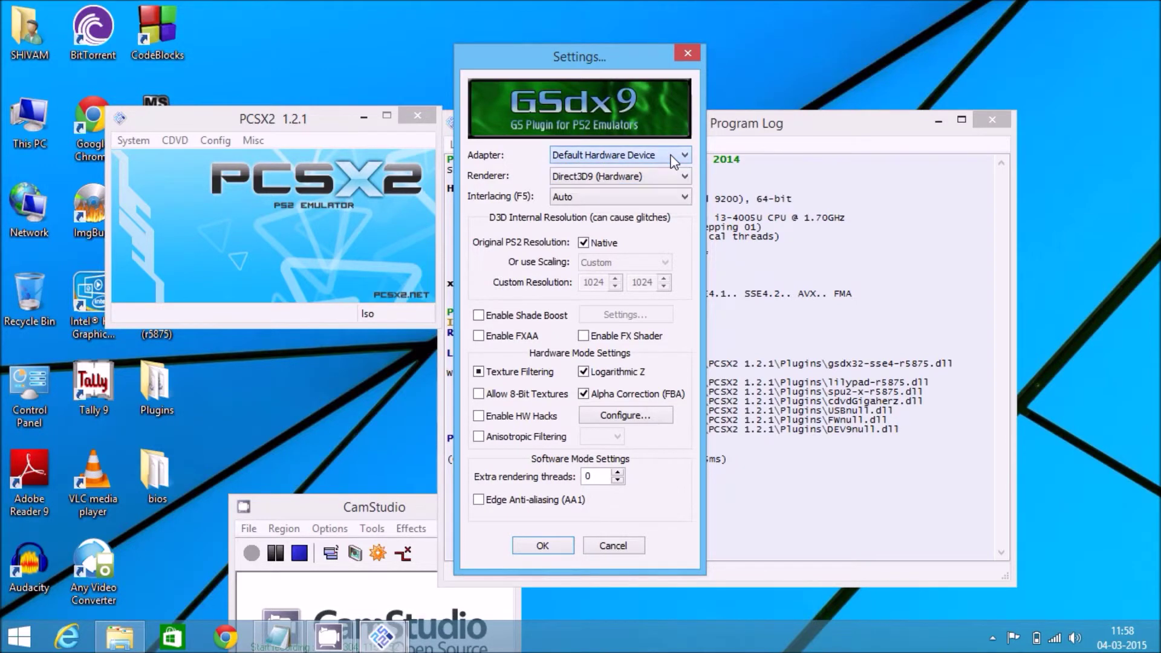
{"action": "left_click", "coordinate": [657, 176]}
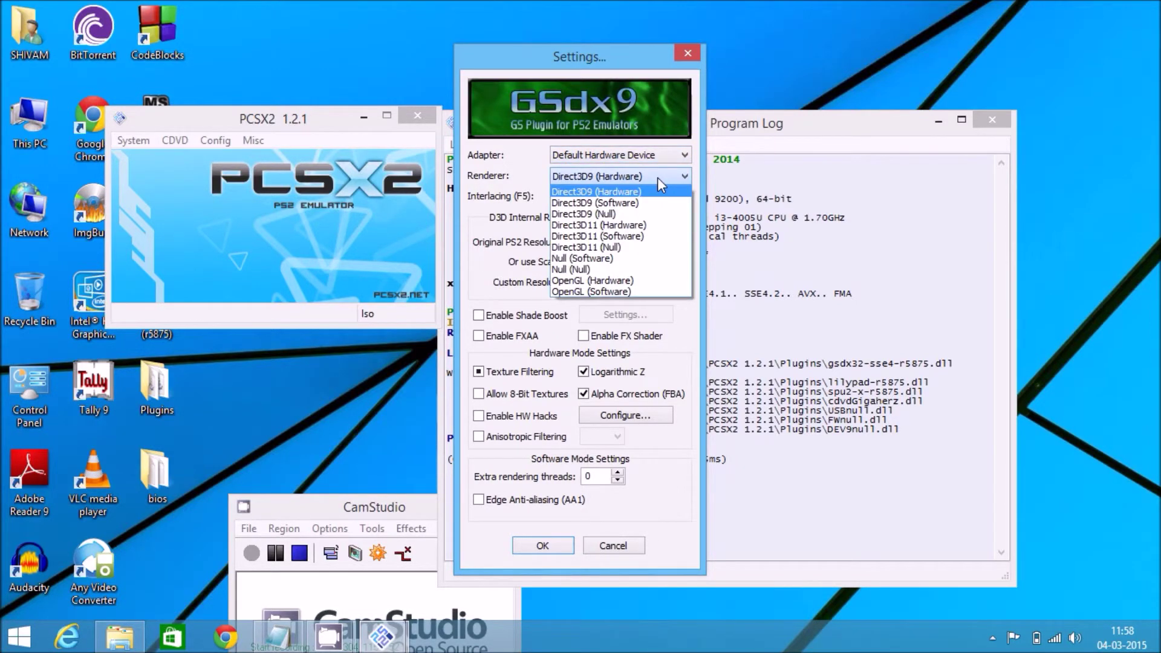
{"action": "left_click", "coordinate": [629, 224]}
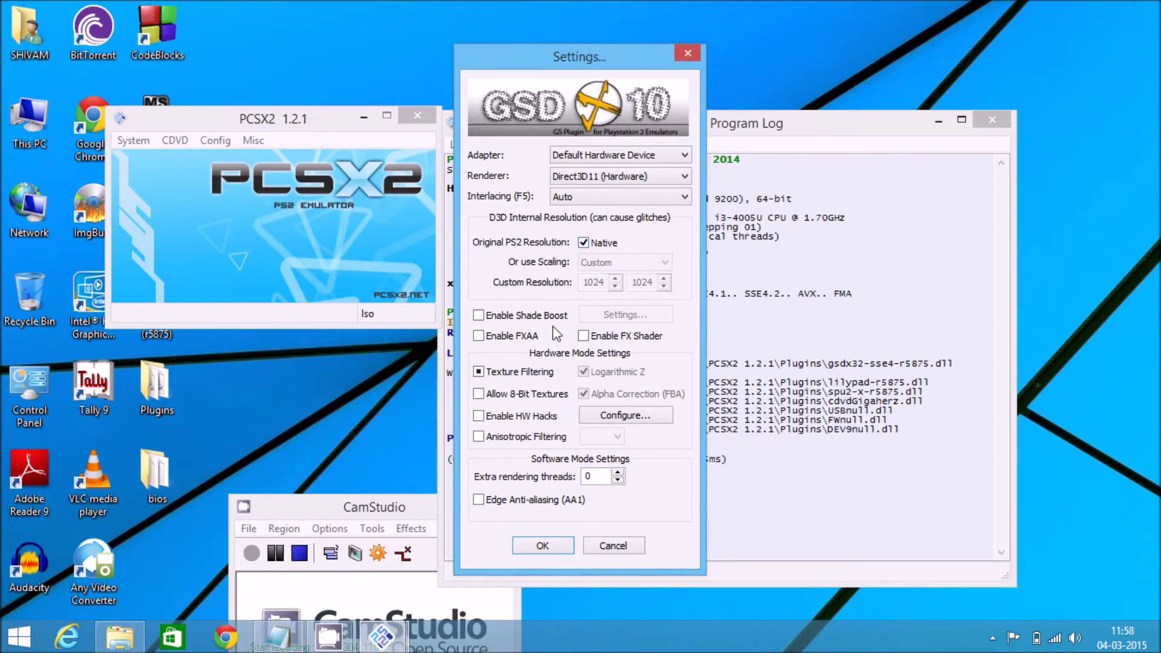
{"action": "left_click", "coordinate": [480, 400]}
{"action": "left_click", "coordinate": [550, 545]}
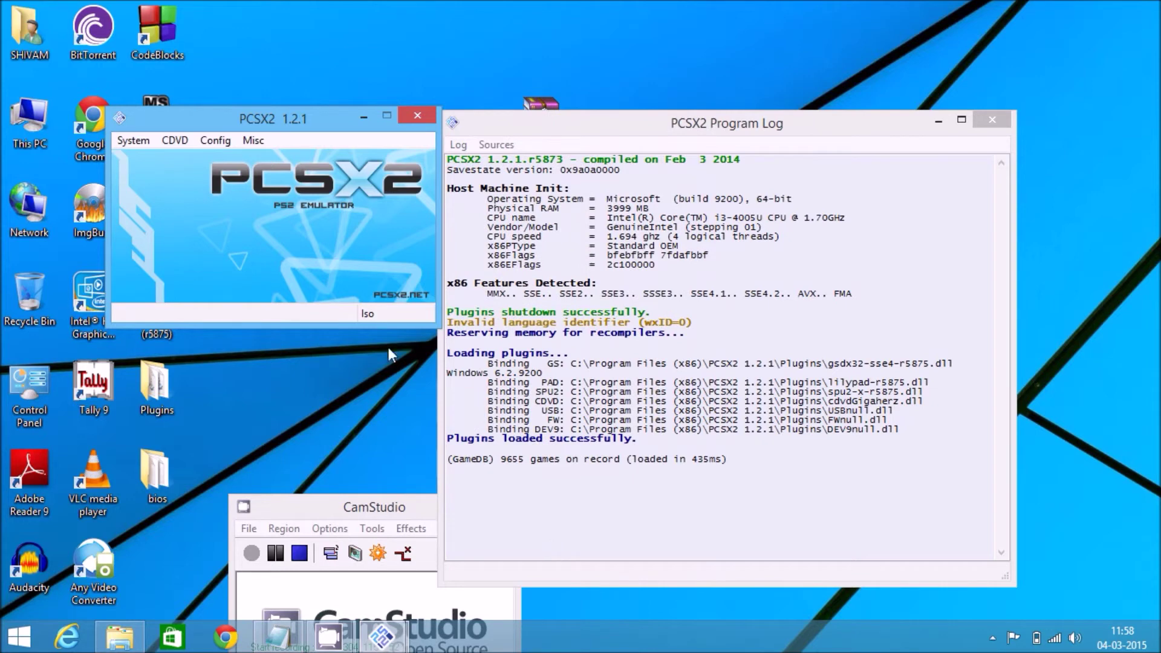
{"action": "left_click", "coordinate": [175, 141]}
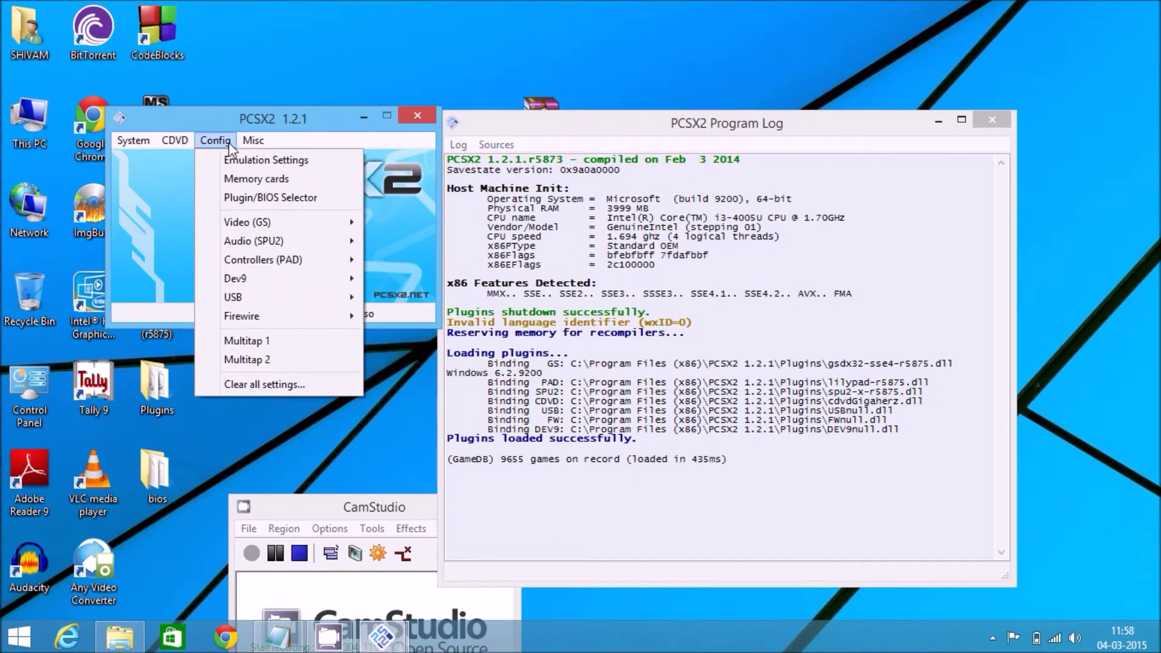
{"action": "mouse_move", "coordinate": [249, 143]}
{"action": "mouse_move", "coordinate": [263, 265]}
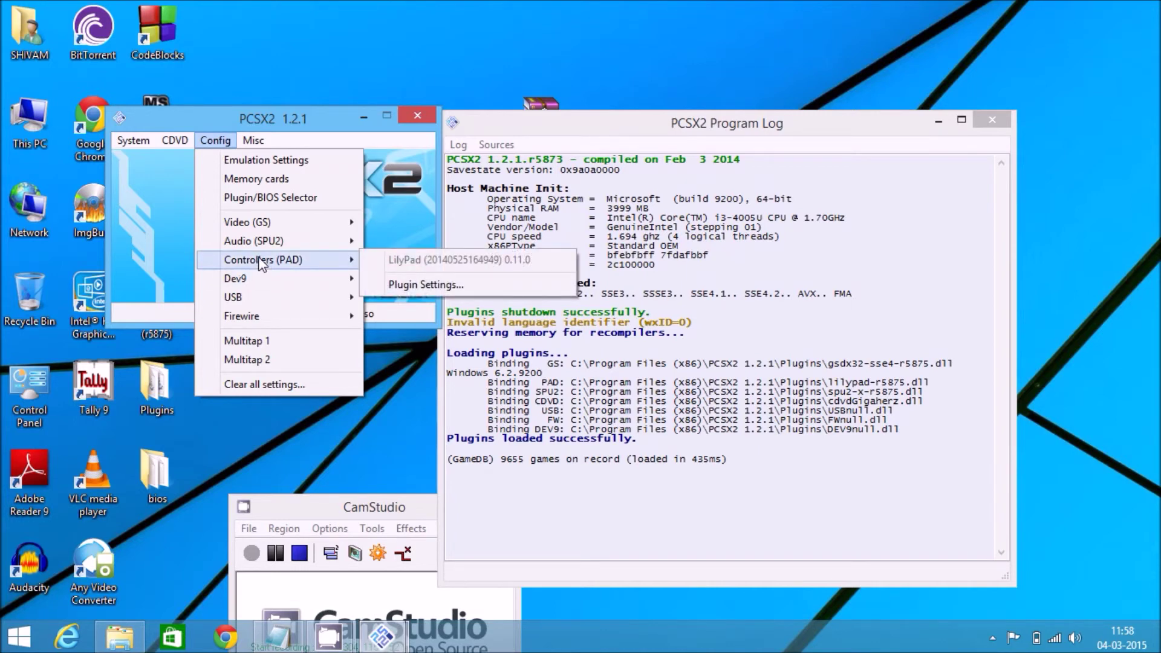
{"action": "mouse_move", "coordinate": [133, 144]}
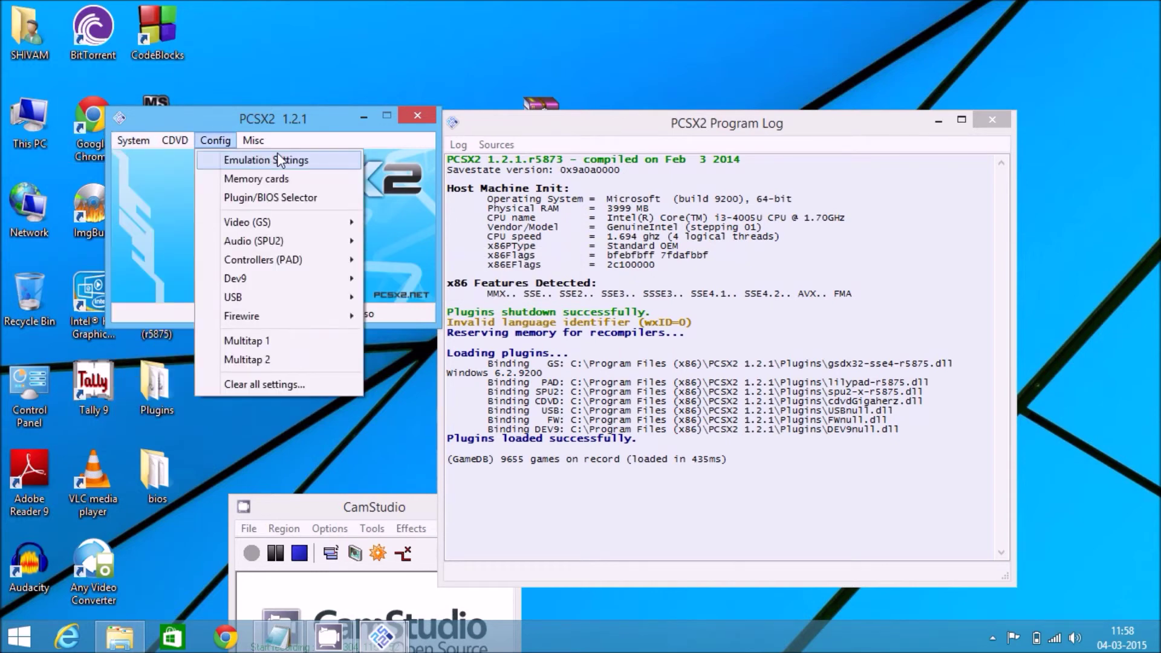
{"action": "left_click", "coordinate": [260, 142]}
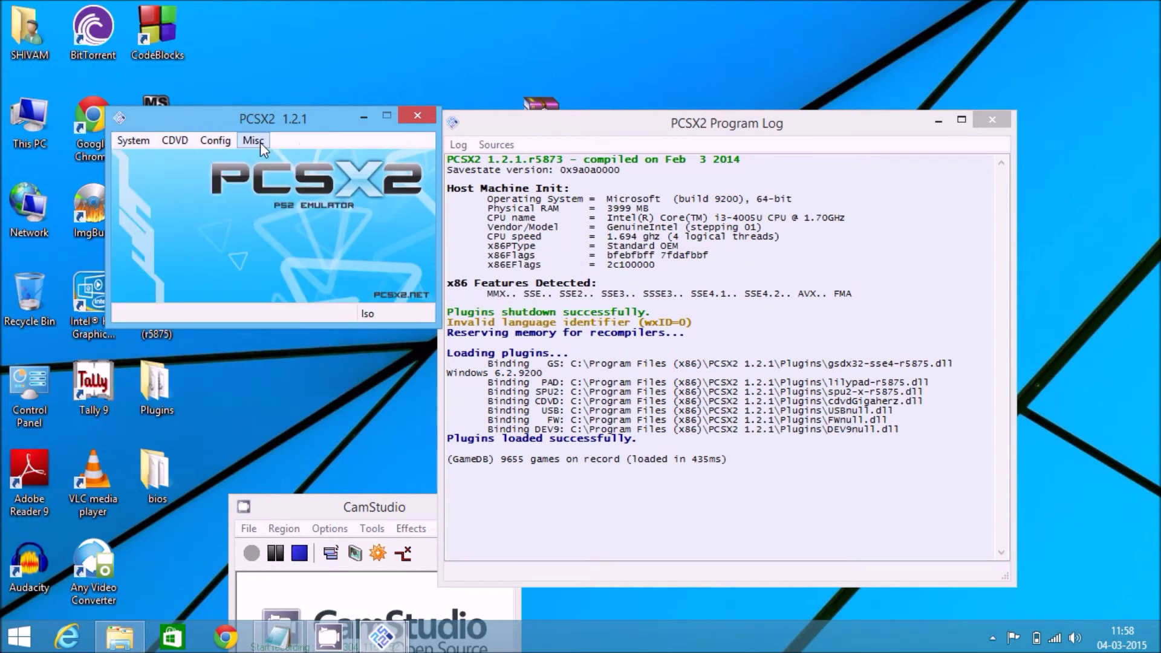
Close the PCSX2 emulator and refresh the desktop.
{"action": "left_click", "coordinate": [418, 114]}
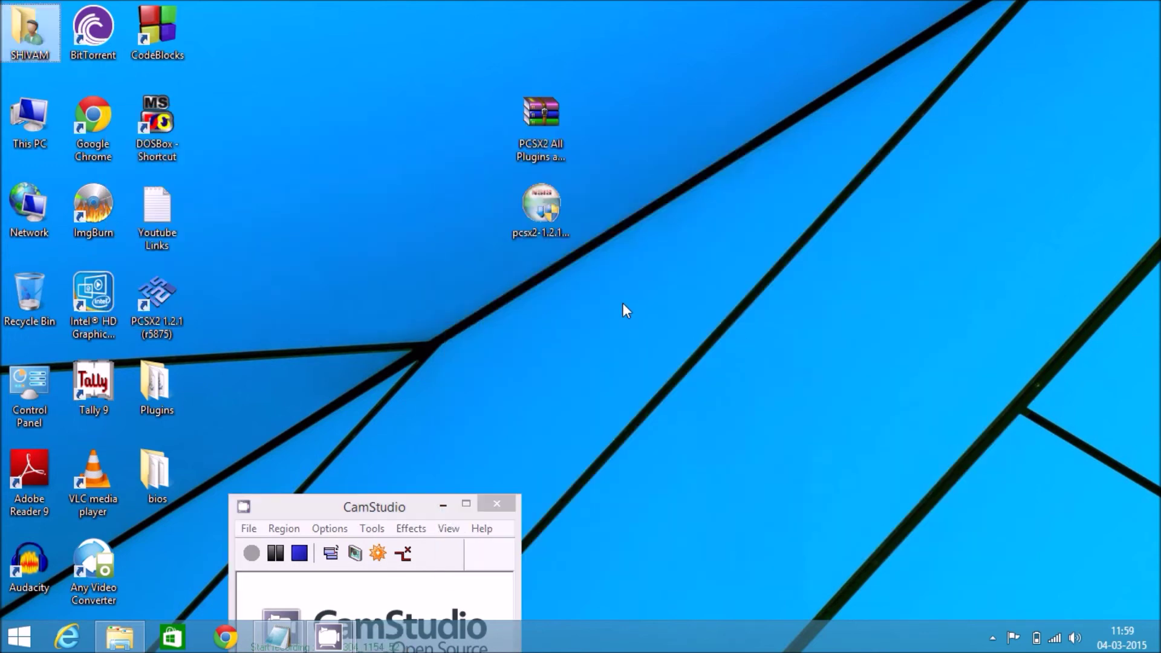
{"action": "right_click", "coordinate": [622, 302]}
{"action": "left_click", "coordinate": [686, 353]}
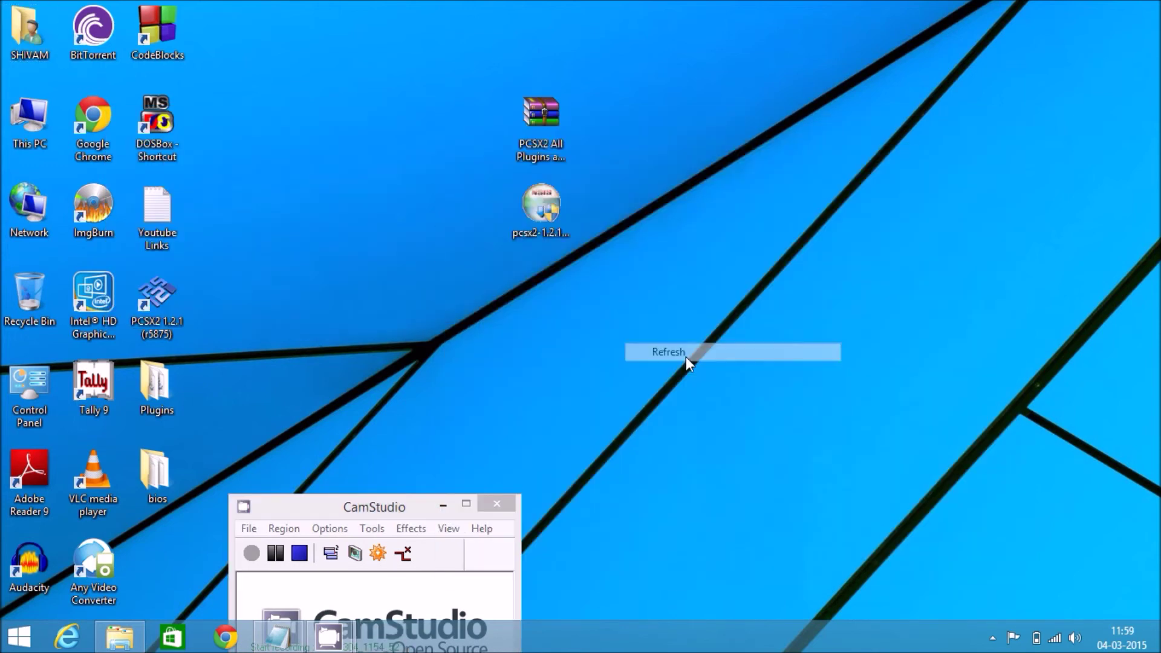
{"action": "left_click", "coordinate": [419, 505]}
{"action": "left_click_drag", "start_coordinate": [383, 505], "coordinate": [582, 285]}
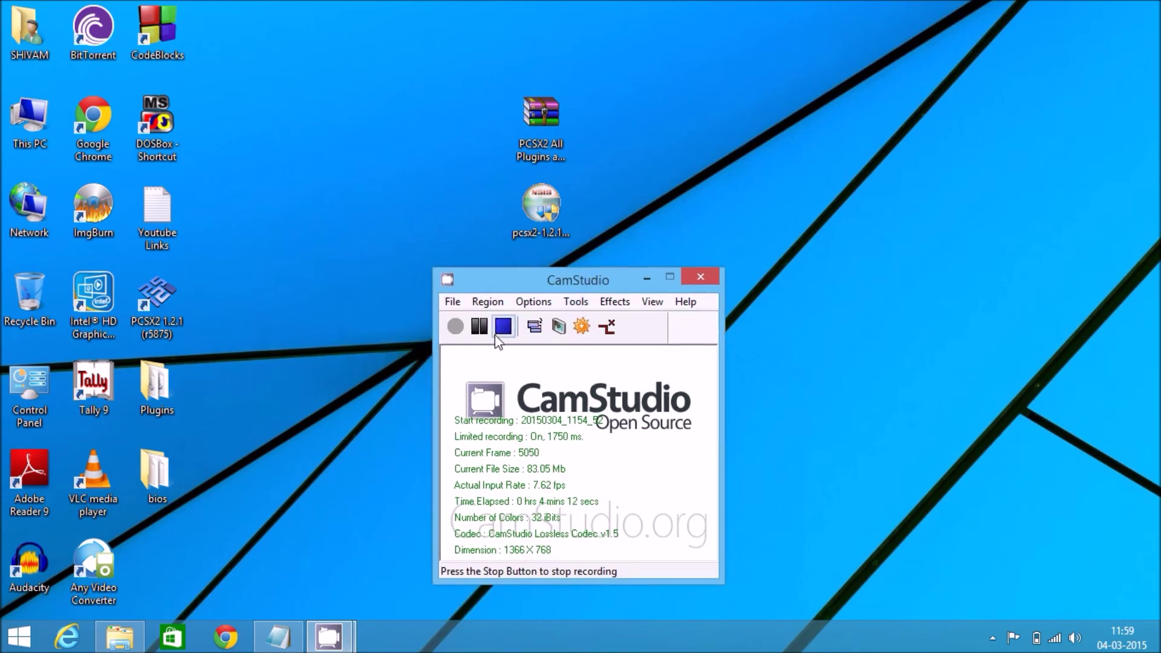